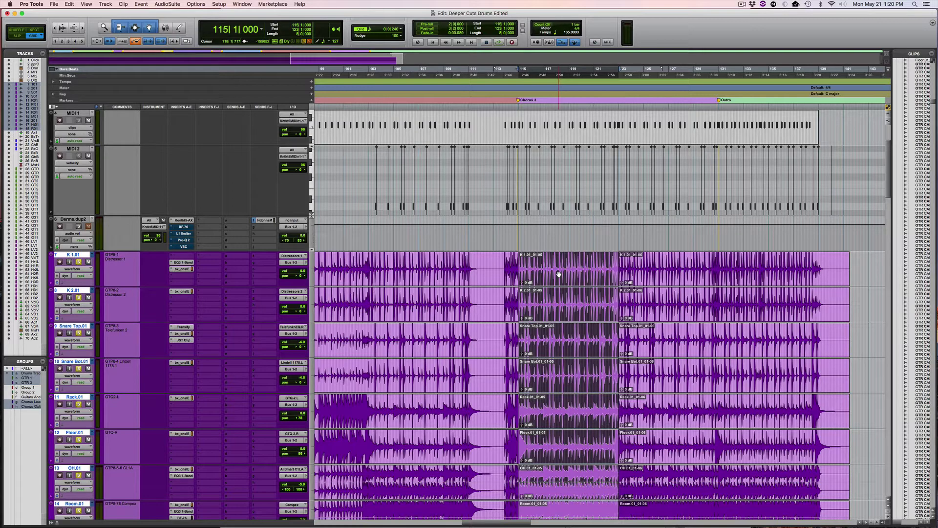
# Play the selected Chorus 3 drum clips twice, switching the track solos between the two passes.
pyautogui.press('space')
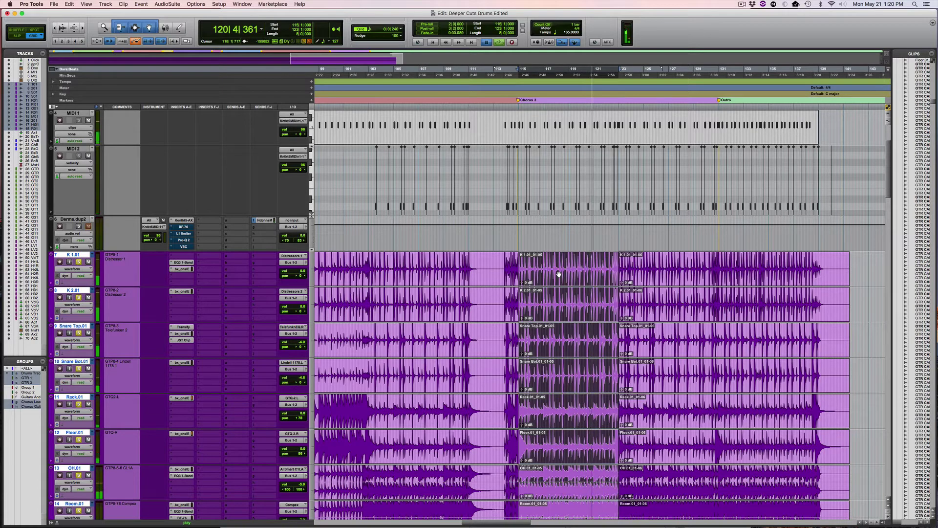
pyautogui.press('space')
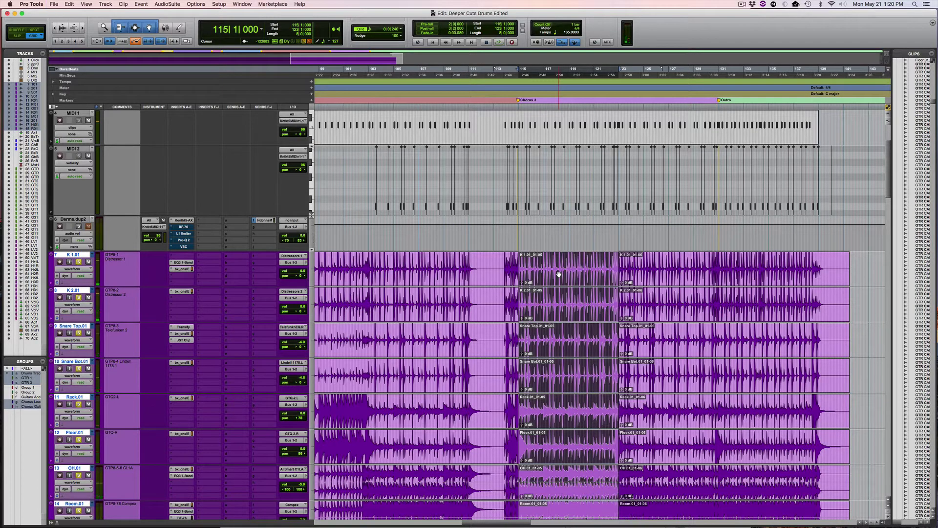
pyautogui.click(79, 262)
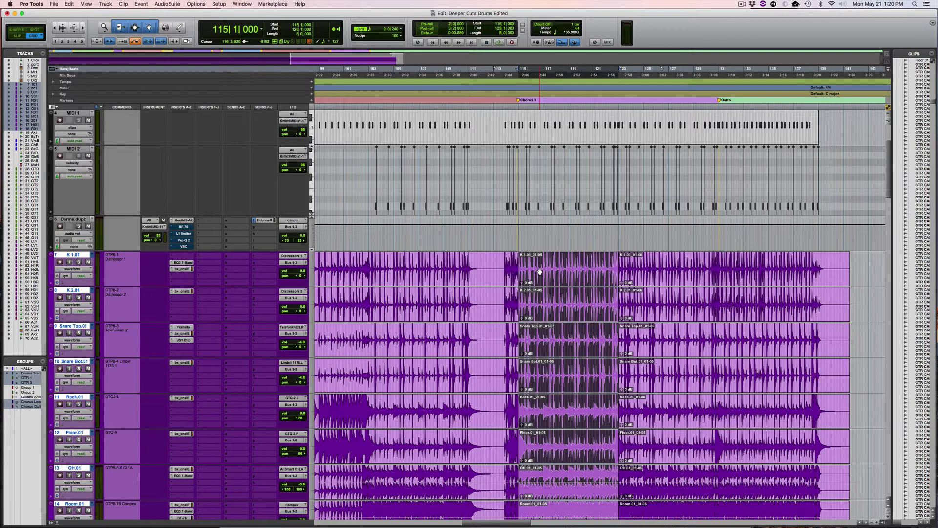
pyautogui.press('space')
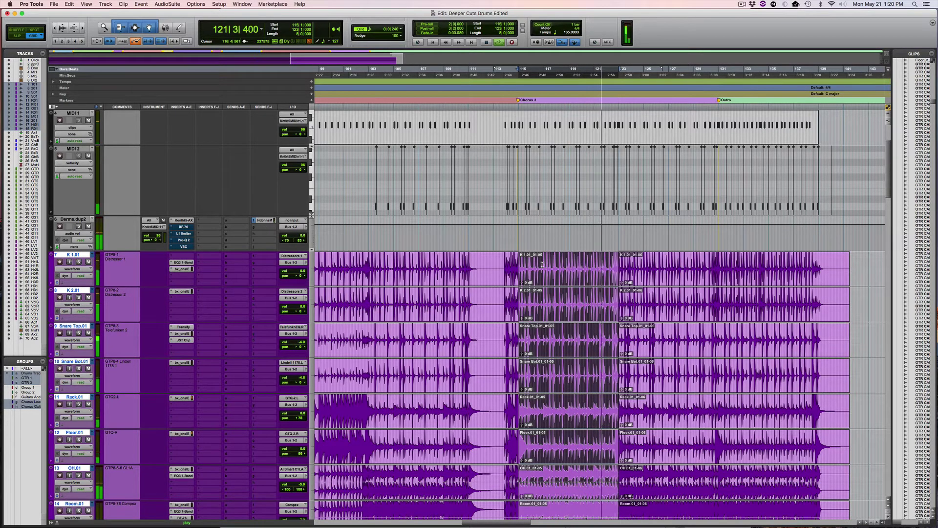
pyautogui.press('space')
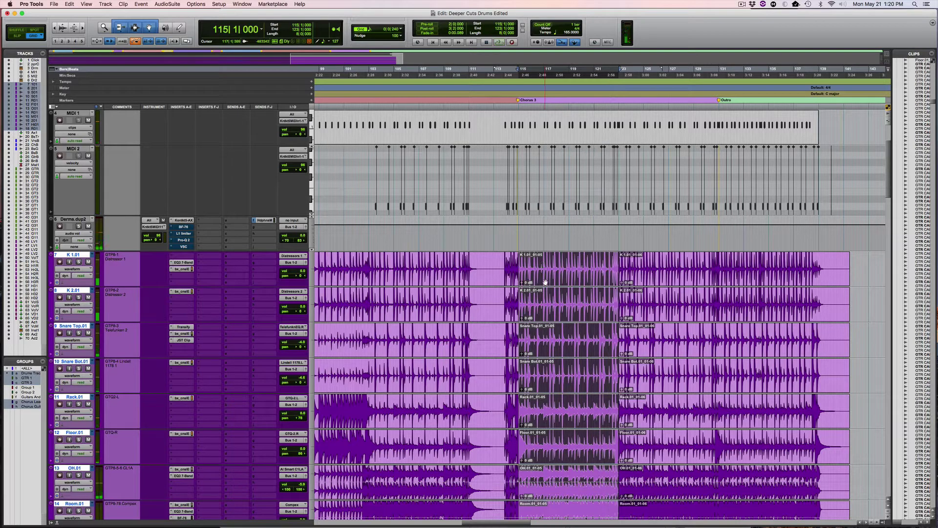
pyautogui.hotkey('shift', 's')
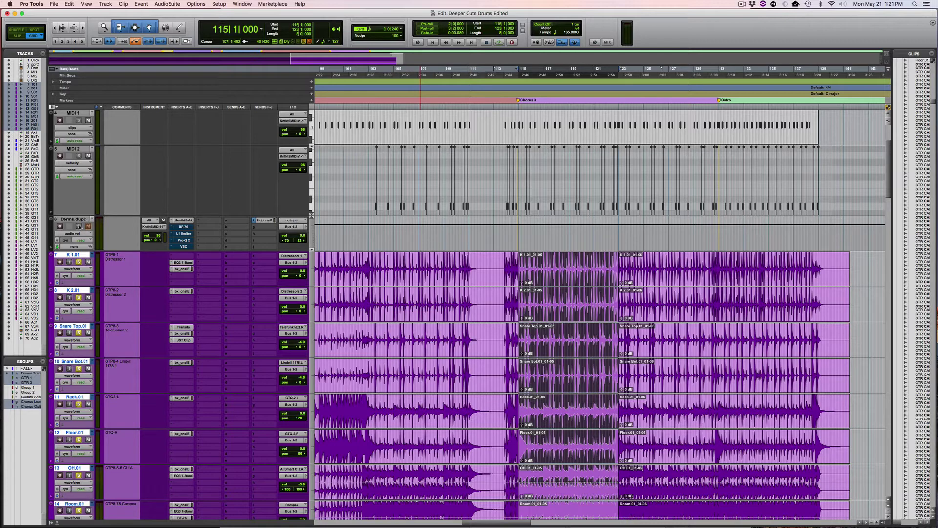
# Select the MIDI 1 clip and change that track's view from clips to notes.
pyautogui.scroll(3, 516, 181)
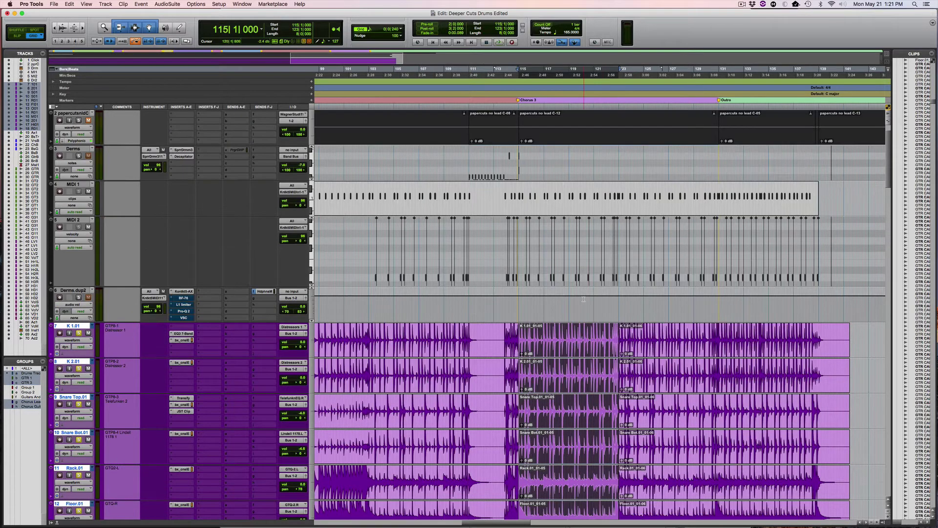
pyautogui.click(527, 212)
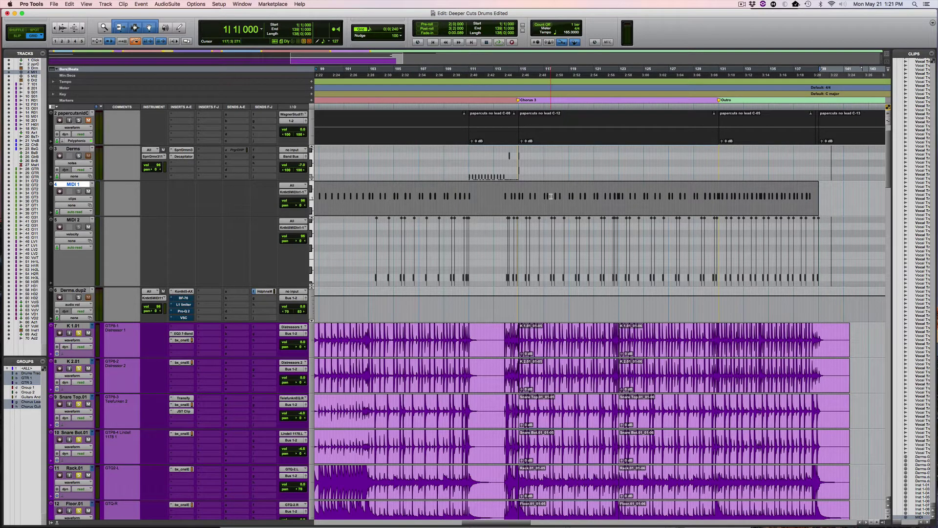
pyautogui.hotkey('ctrl', '-')
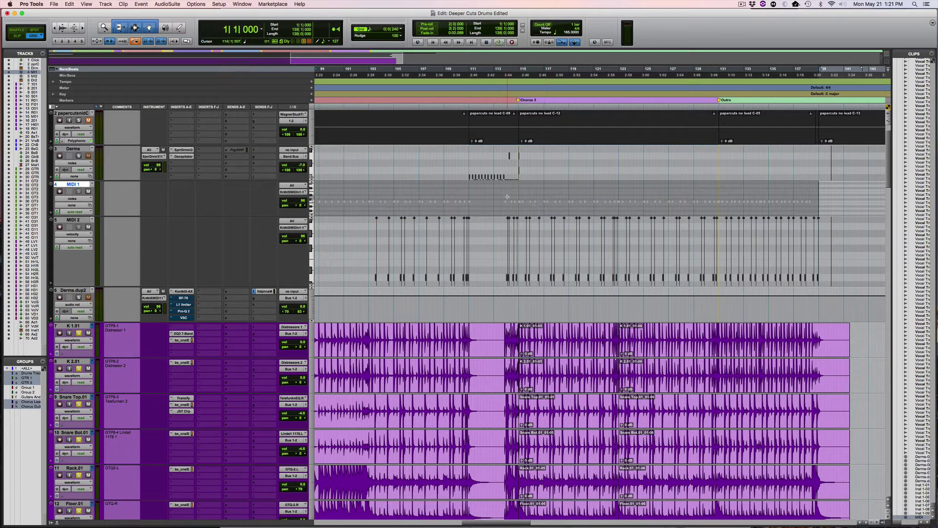
# Open the Kontakt instrument on the Derms.dup2 track, solo that track and reposition the plug-in window.
pyautogui.click(186, 292)
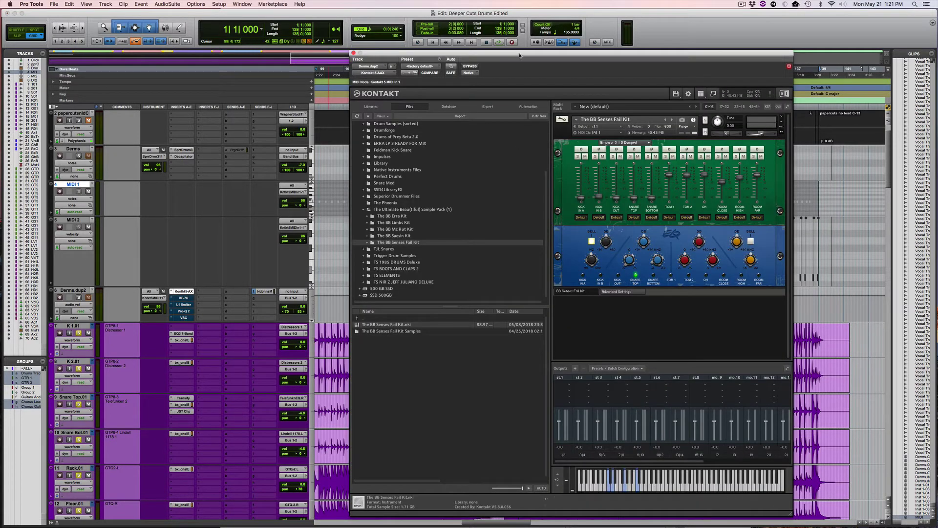
pyautogui.moveTo(519, 56); pyautogui.dragTo(482, 50)
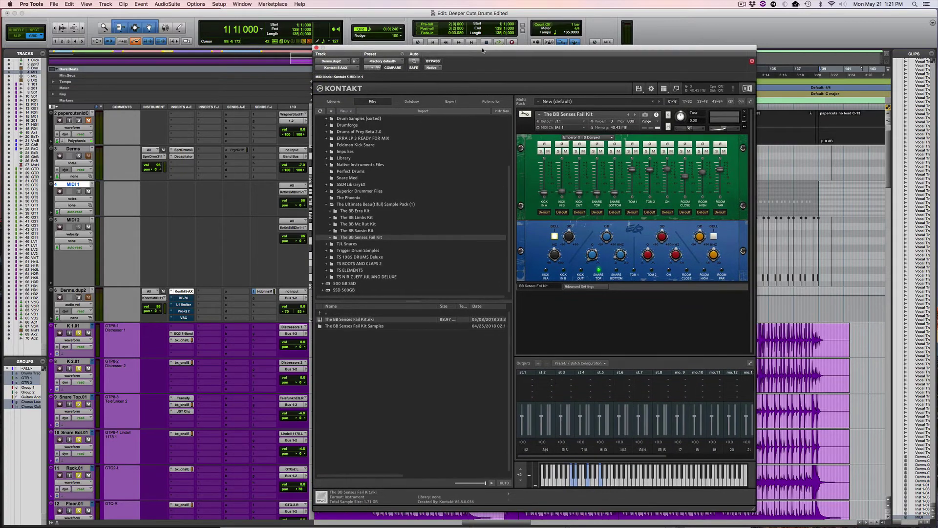
pyautogui.click(79, 297)
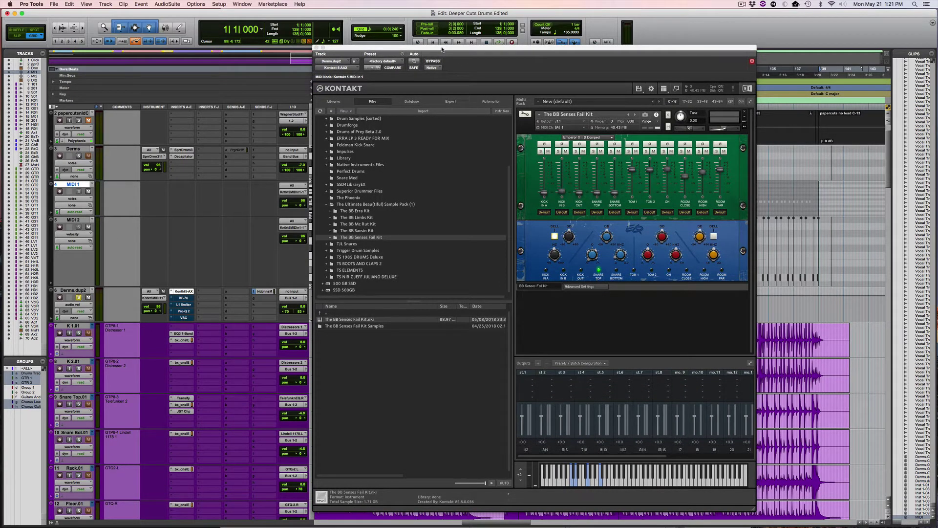
pyautogui.moveTo(434, 49); pyautogui.dragTo(142, 59)
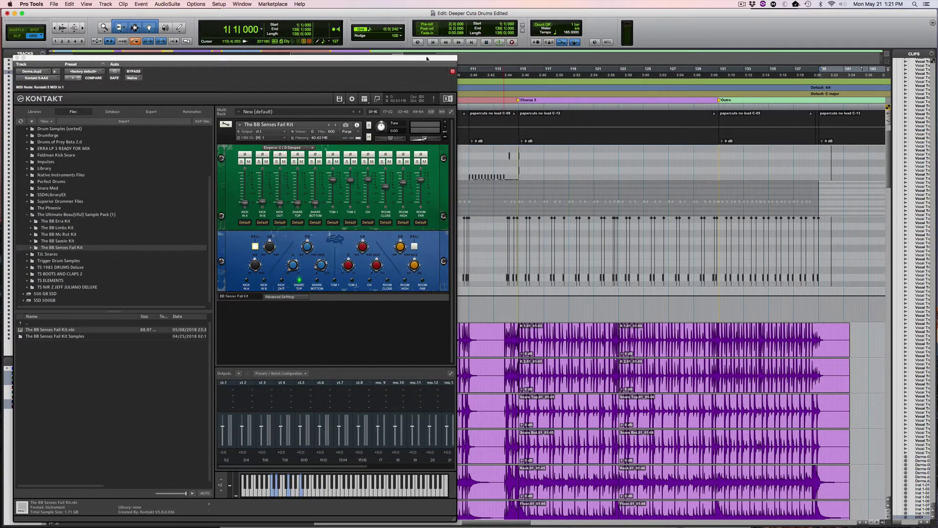
pyautogui.moveTo(426, 59); pyautogui.dragTo(217, 3)
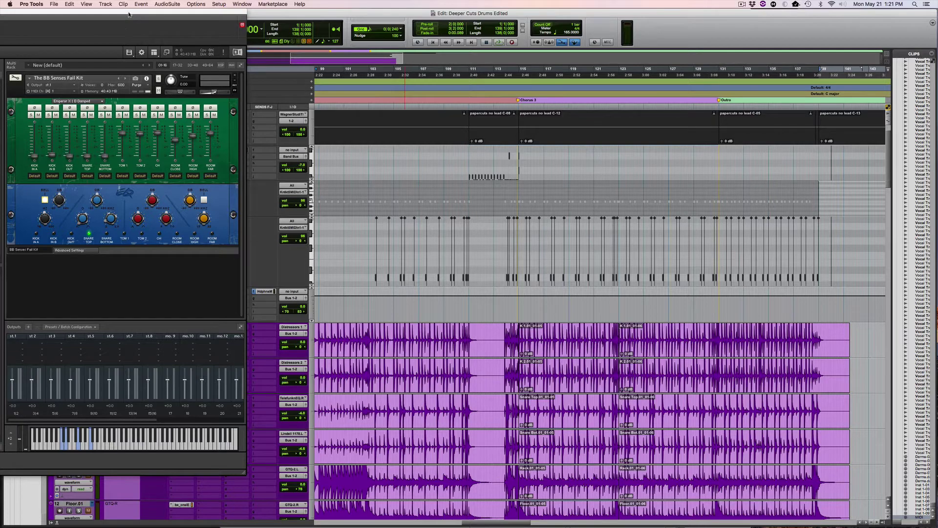
pyautogui.moveTo(137, 14); pyautogui.dragTo(387, 42)
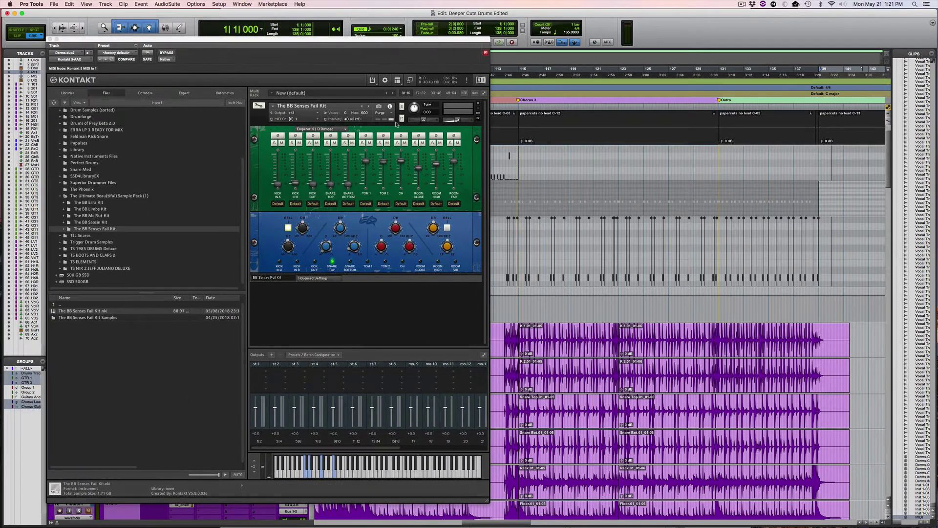
# Load the Coated Emperor | C snare in The BB Senses Fail Kit and reposition the Kontakt window.
pyautogui.click(326, 129)
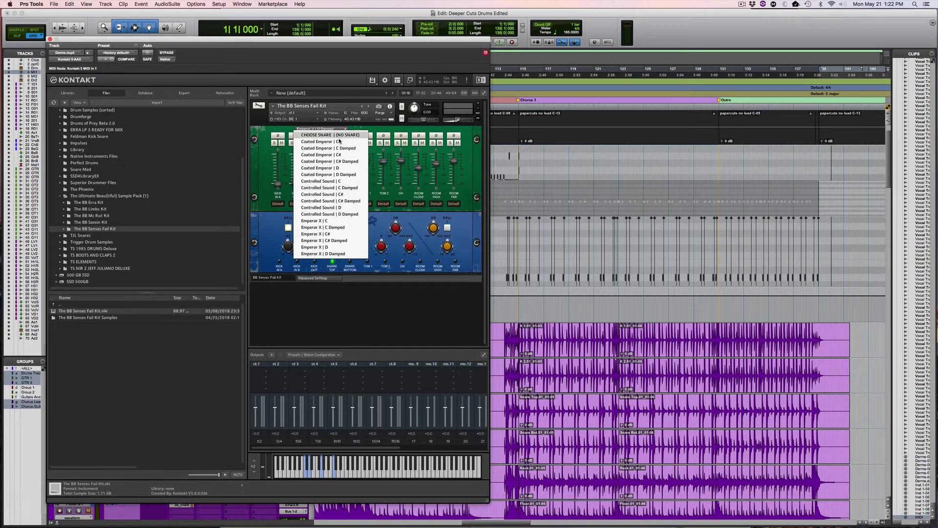
pyautogui.click(339, 141)
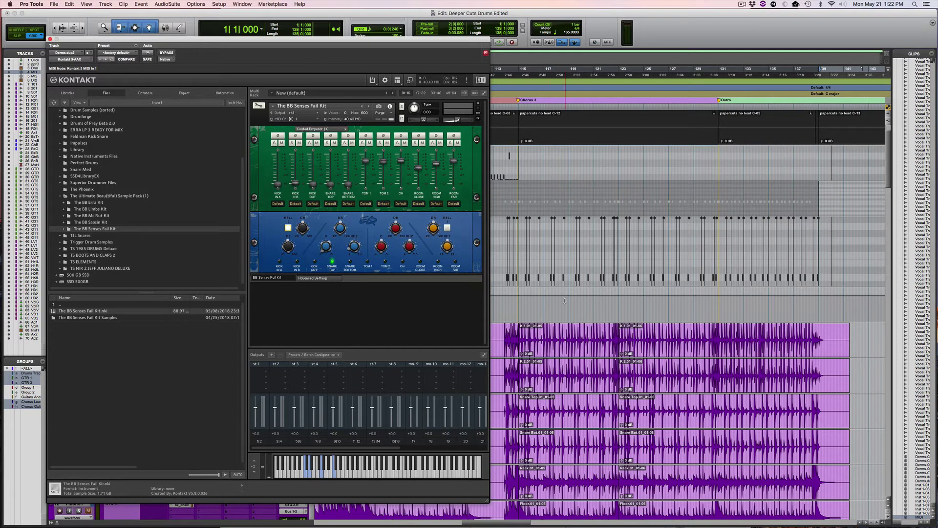
pyautogui.click(324, 129)
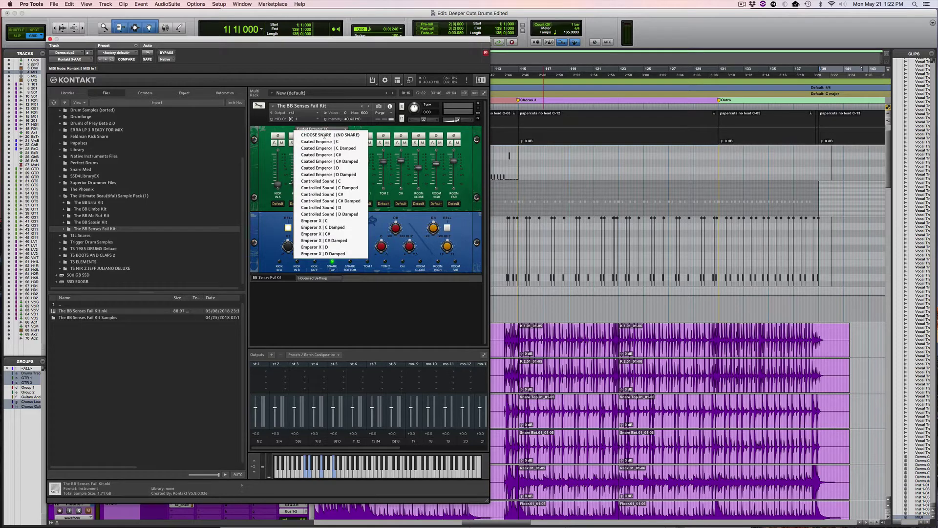
pyautogui.click(326, 143)
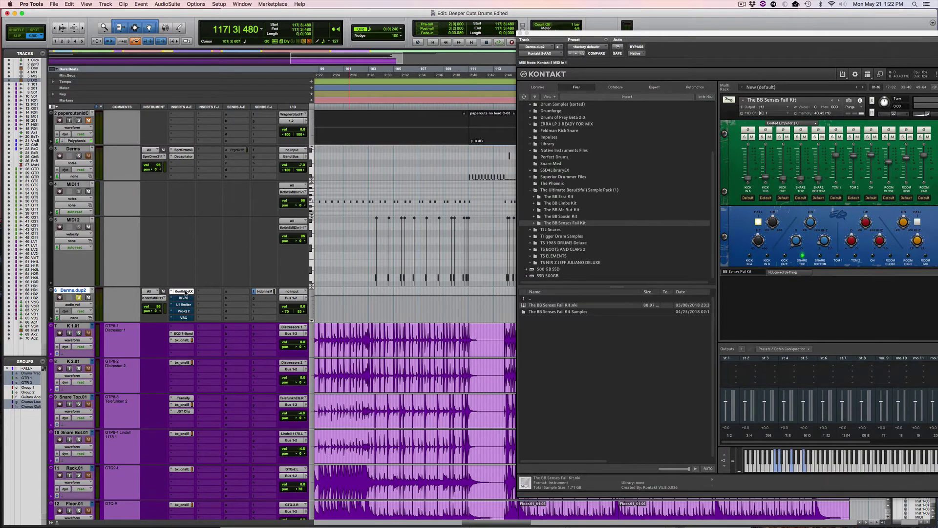
pyautogui.moveTo(632, 33); pyautogui.dragTo(479, 6)
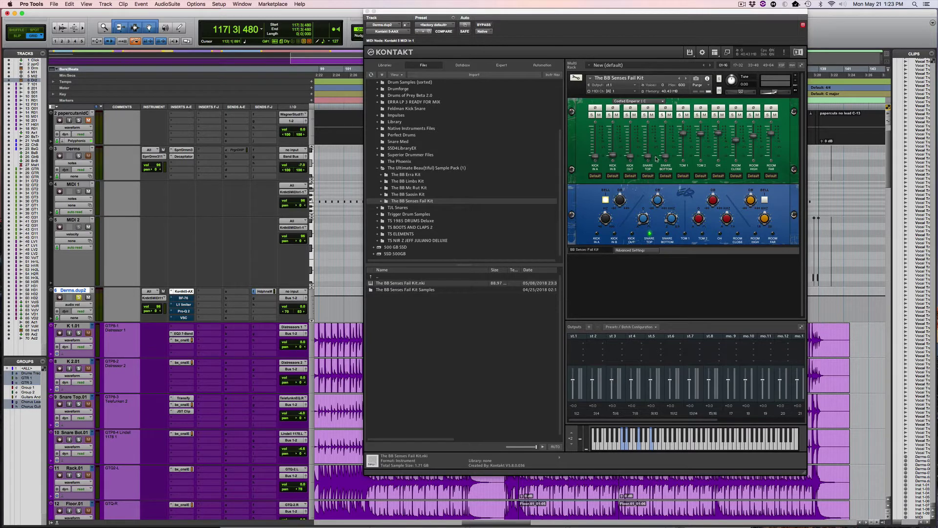
# Go through the kit's Kick In A, Snare Top, Tom 2, Room High, Room Far and Kick Out channels and its advanced settings.
pyautogui.click(594, 159)
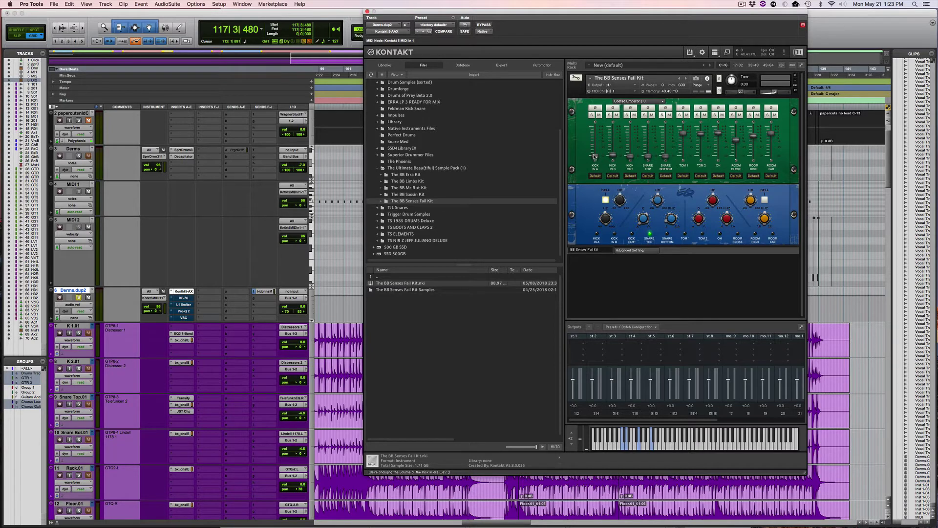
pyautogui.click(596, 234)
pyautogui.moveTo(606, 221); pyautogui.dragTo(605, 220)
pyautogui.click(649, 234)
pyautogui.click(702, 233)
pyautogui.click(756, 234)
pyautogui.click(773, 234)
pyautogui.click(632, 234)
pyautogui.click(632, 251)
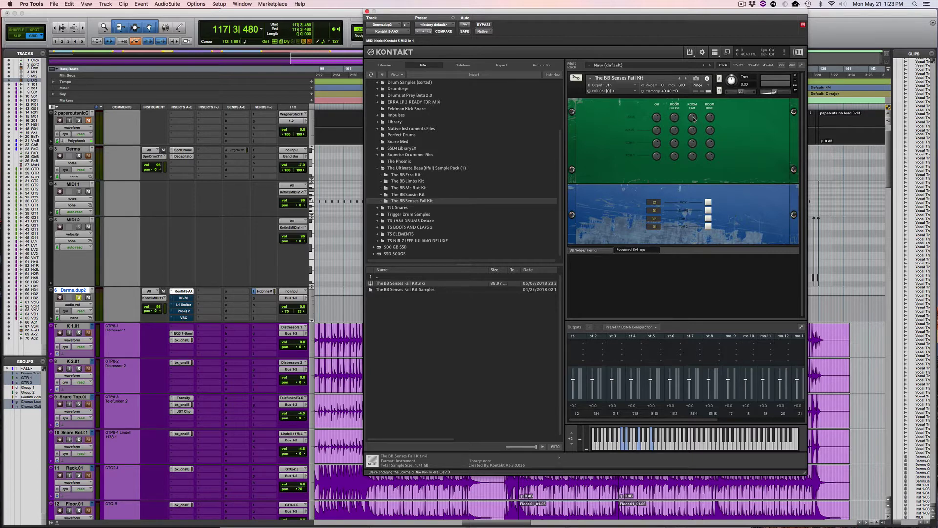
pyautogui.click(604, 249)
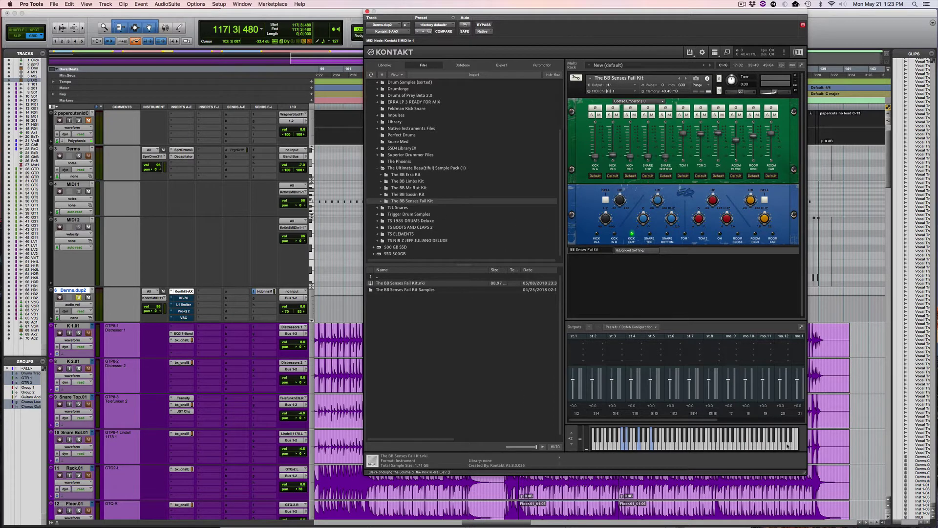
# Shrink the Kontakt window and move it off the later part of the timeline.
pyautogui.moveTo(805, 474); pyautogui.dragTo(786, 419)
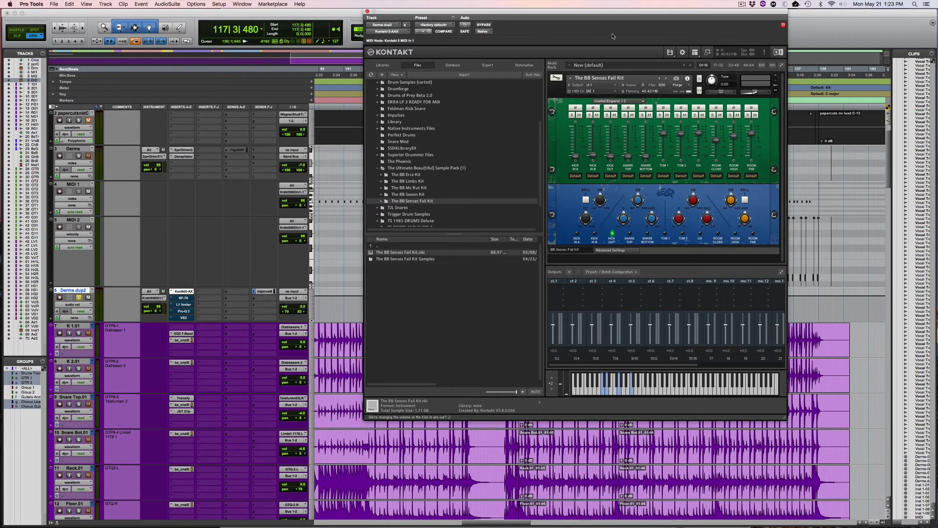
pyautogui.moveTo(615, 11); pyautogui.dragTo(493, 11)
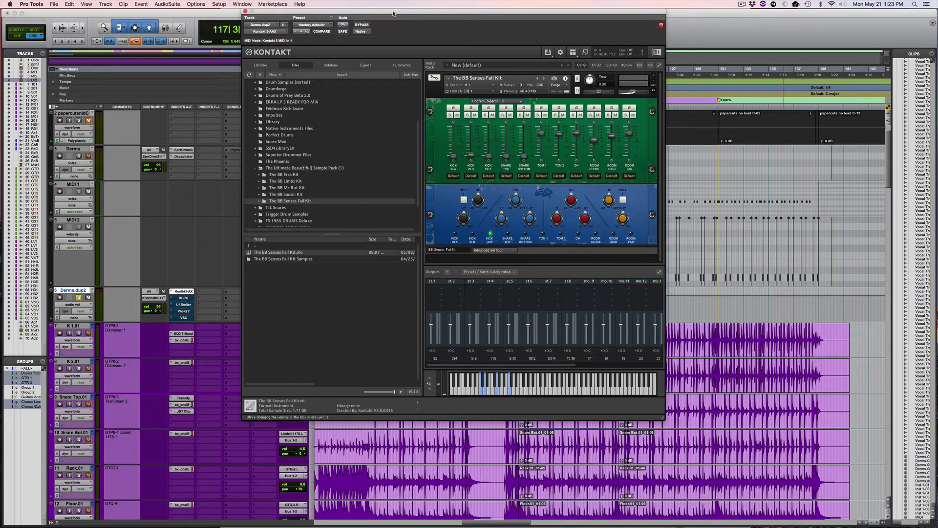
pyautogui.moveTo(394, 14); pyautogui.dragTo(351, 12)
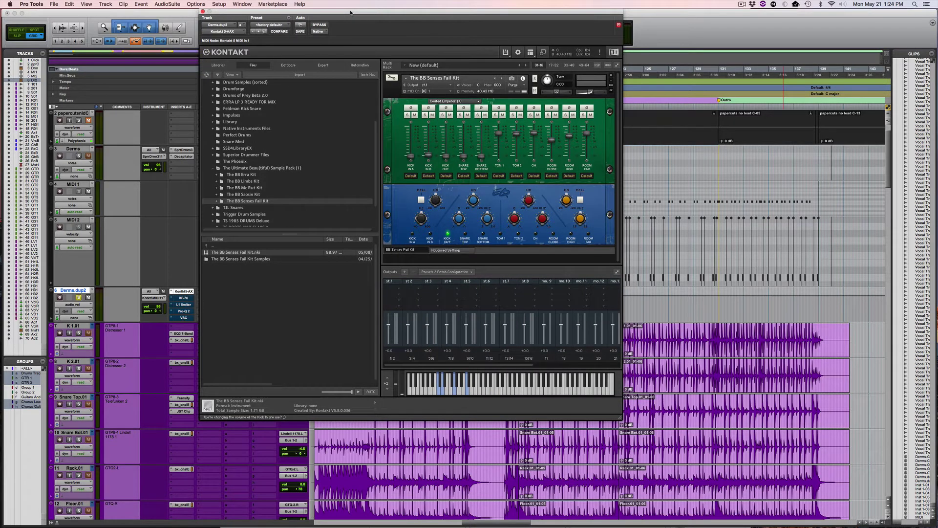
# Select the Chorus 3 drum clips, play them with MIDI 1 soloed, and switch the solo to MIDI 2.
pyautogui.click(661, 350)
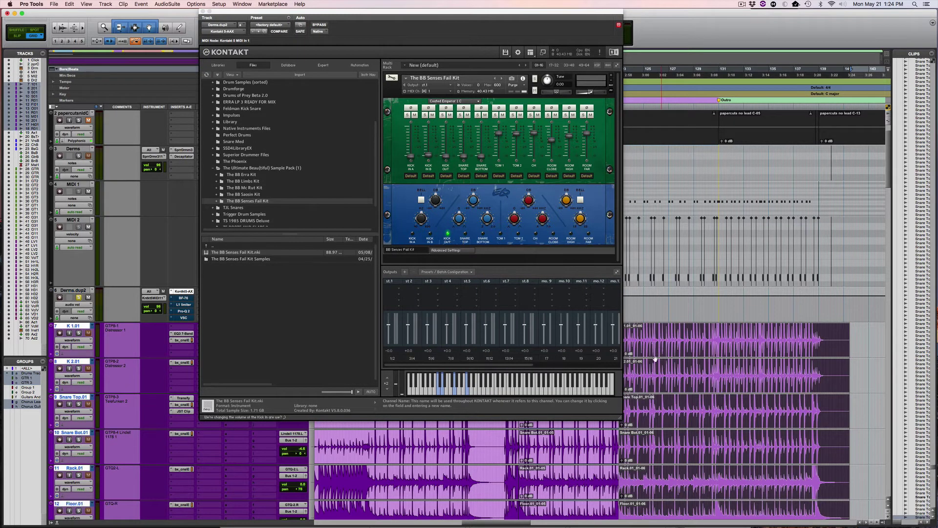
pyautogui.click(555, 453)
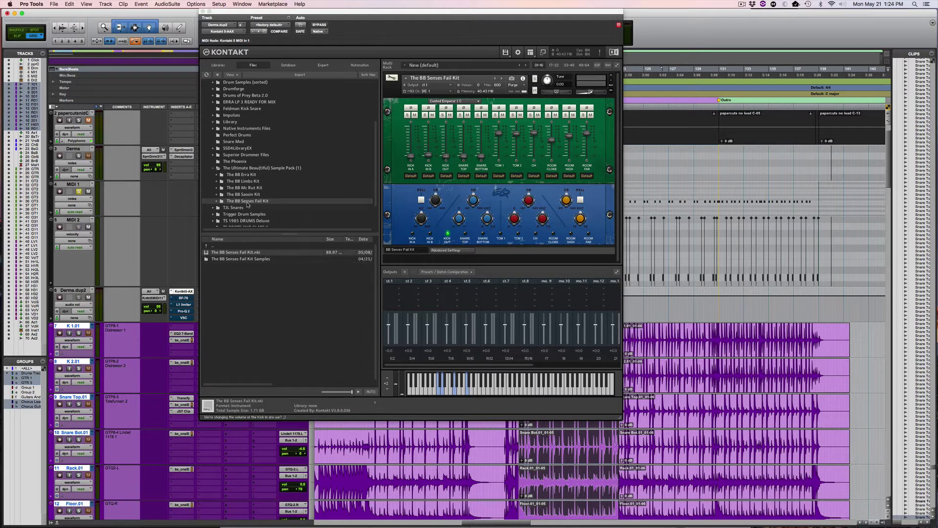
pyautogui.press('space')
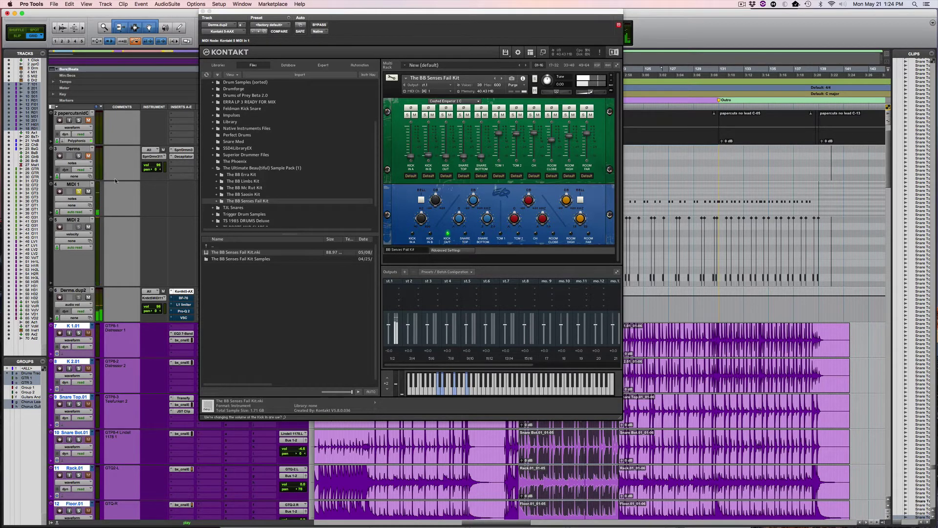
pyautogui.click(79, 192)
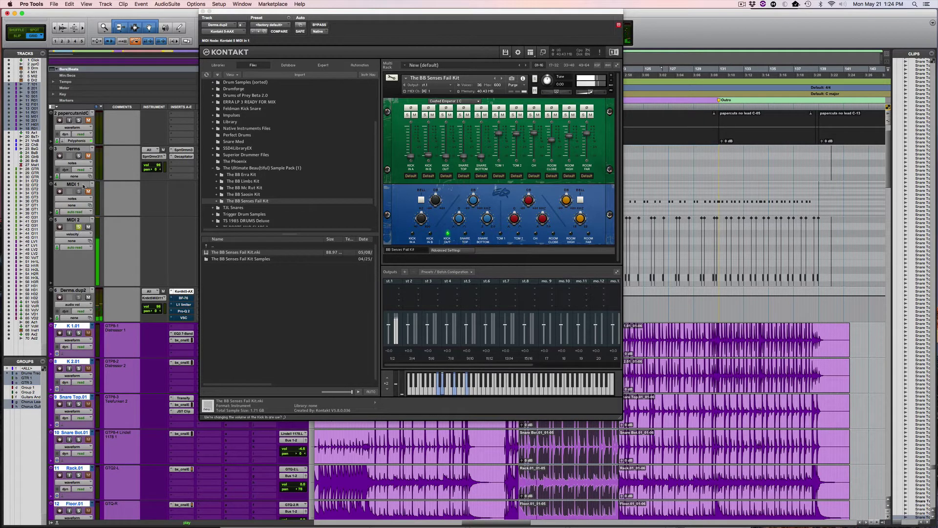
# Play the Coated Emperor | C snare and look through the kit's list of available snares.
pyautogui.click(457, 100)
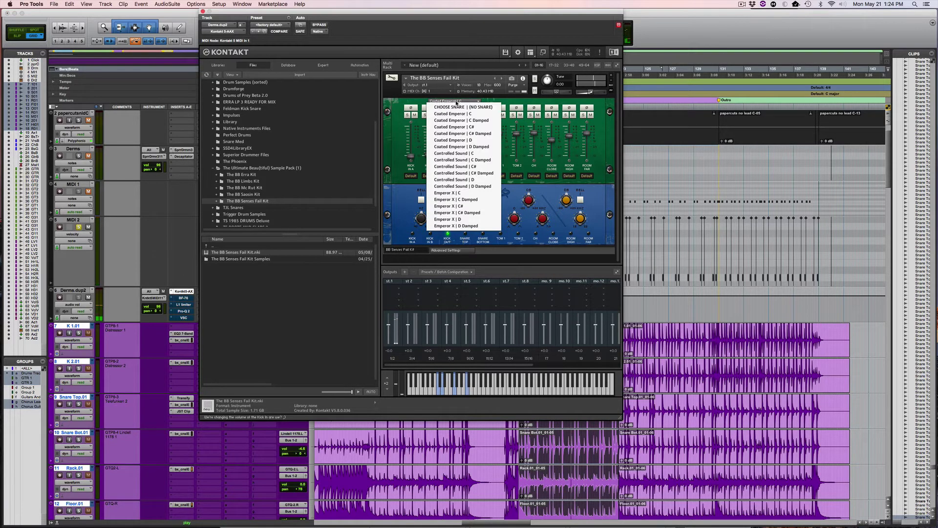
pyautogui.click(450, 101)
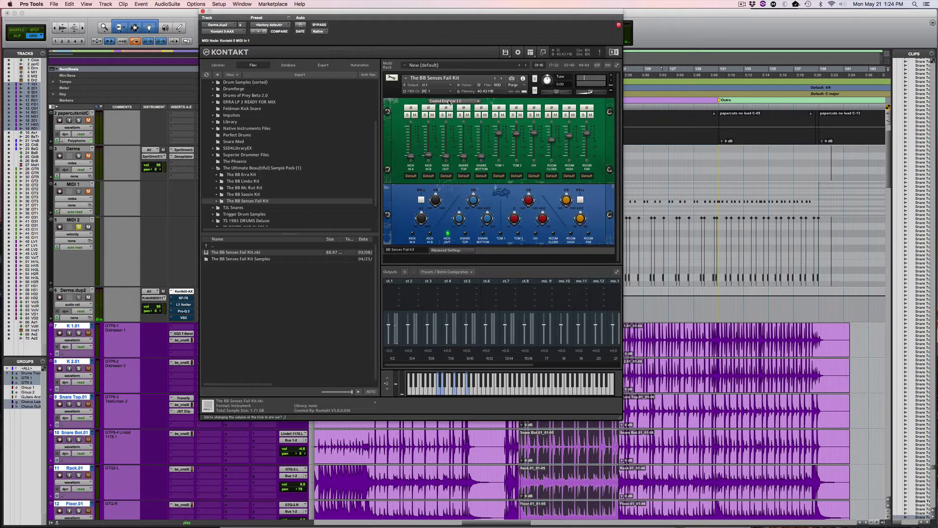
pyautogui.click(450, 102)
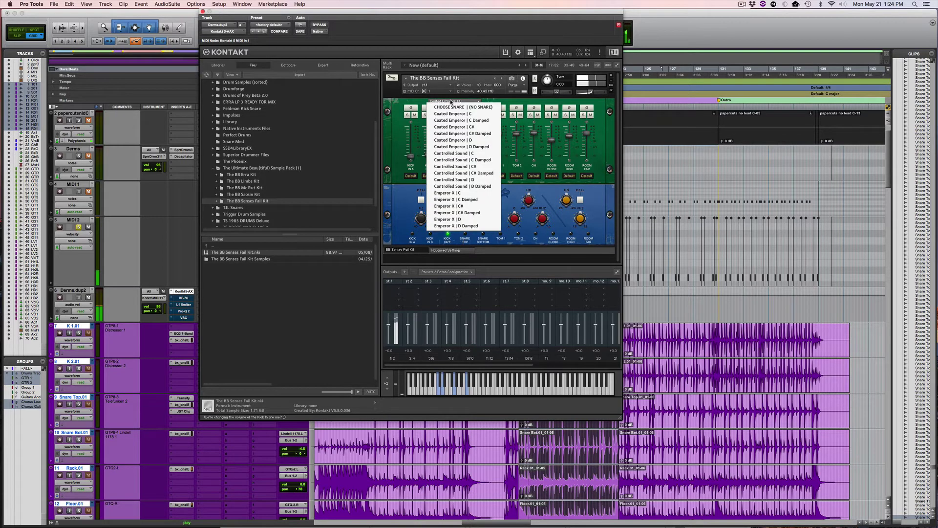
pyautogui.click(409, 102)
pyautogui.scroll(-1, 459, 104)
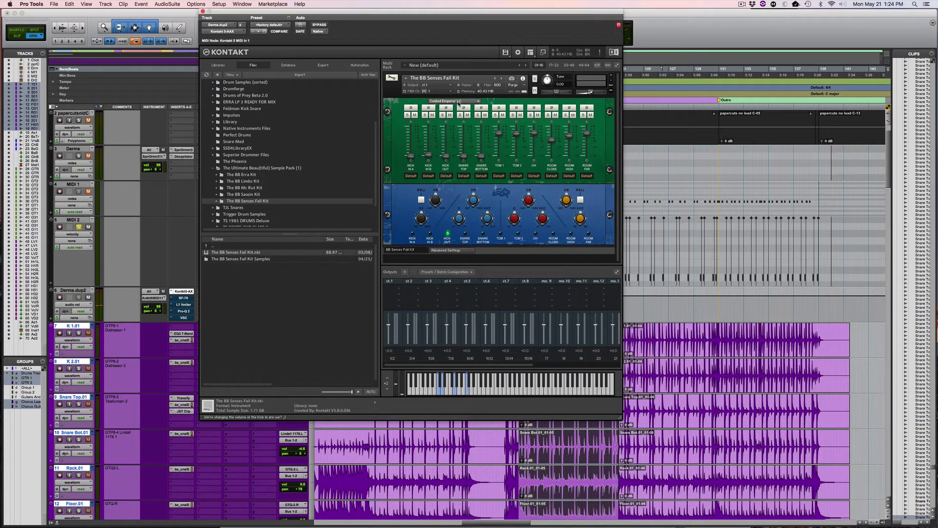
pyautogui.click(459, 102)
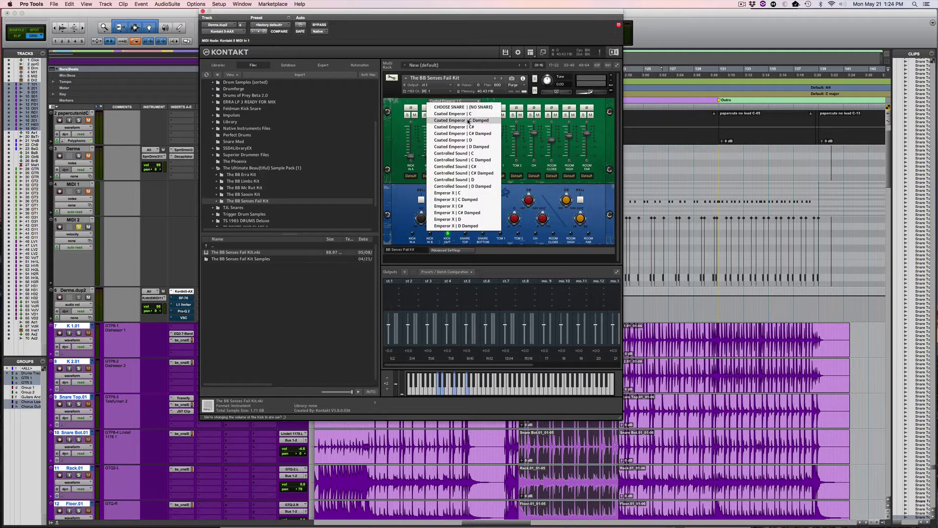
pyautogui.click(405, 104)
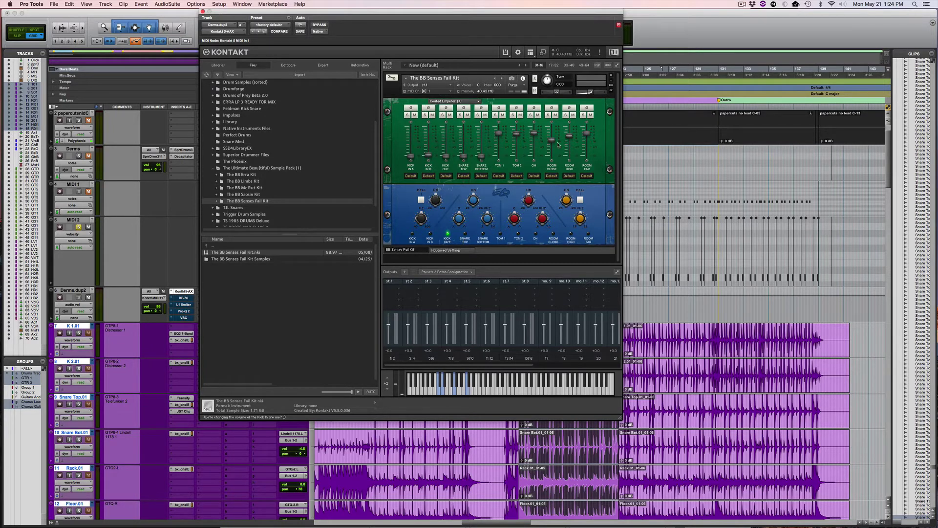
# Load the Coated Emperor | C Damped snare and play it with the chorus MIDI.
pyautogui.click(458, 102)
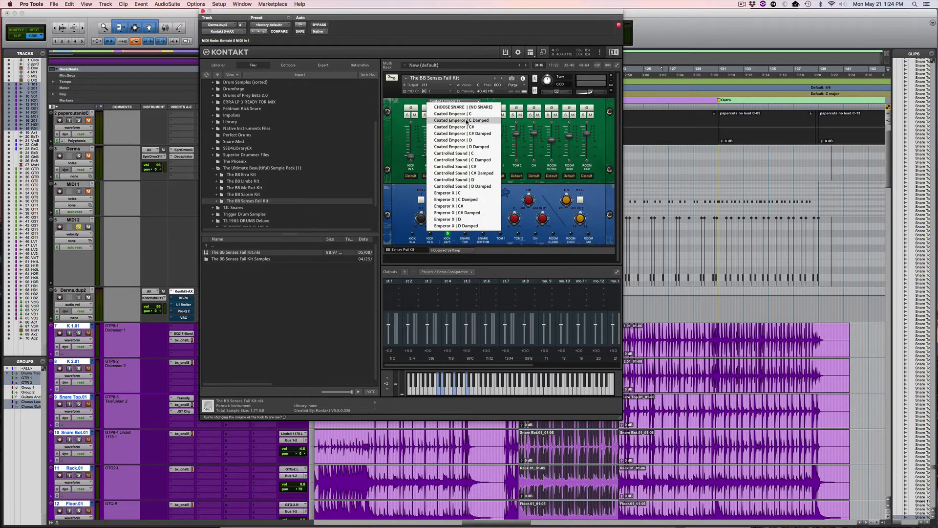
pyautogui.click(454, 113)
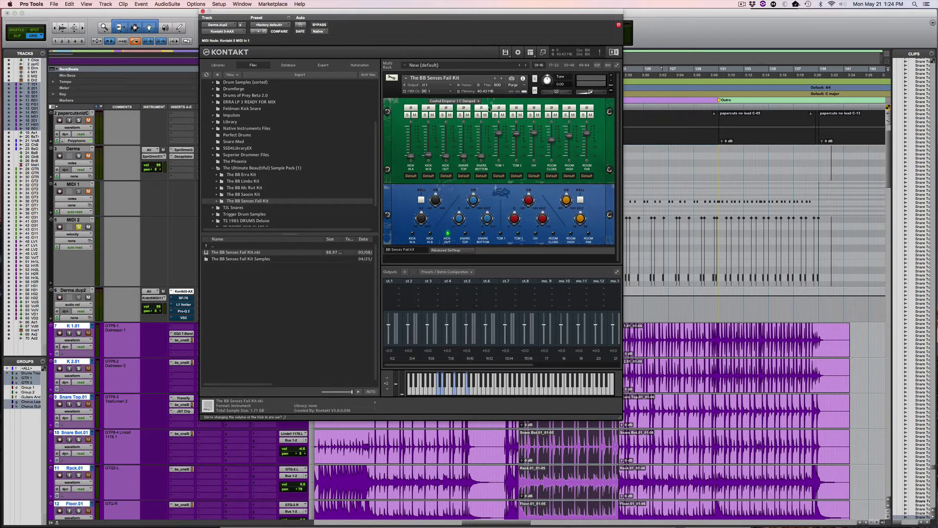
pyautogui.press('space')
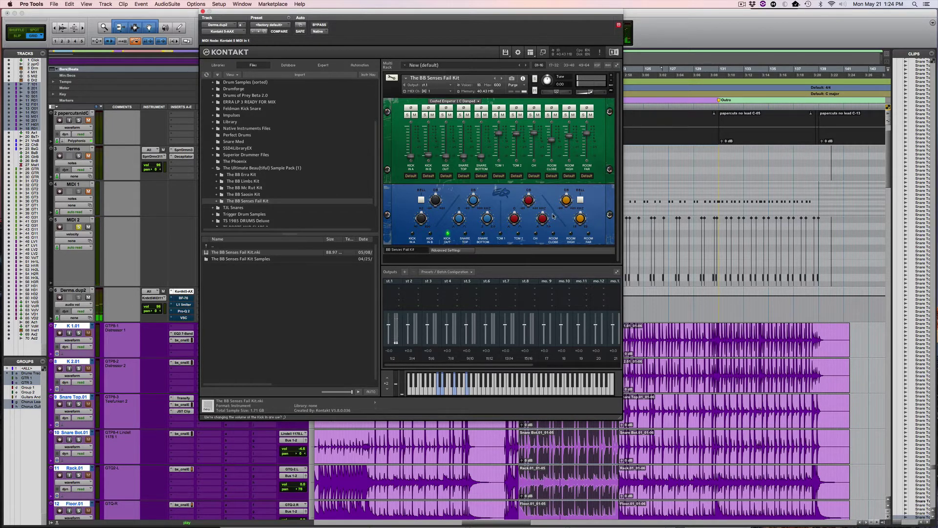
# Audition the Controlled Sound | C snare, followed by its Controlled Sound | C Damped version.
pyautogui.click(467, 102)
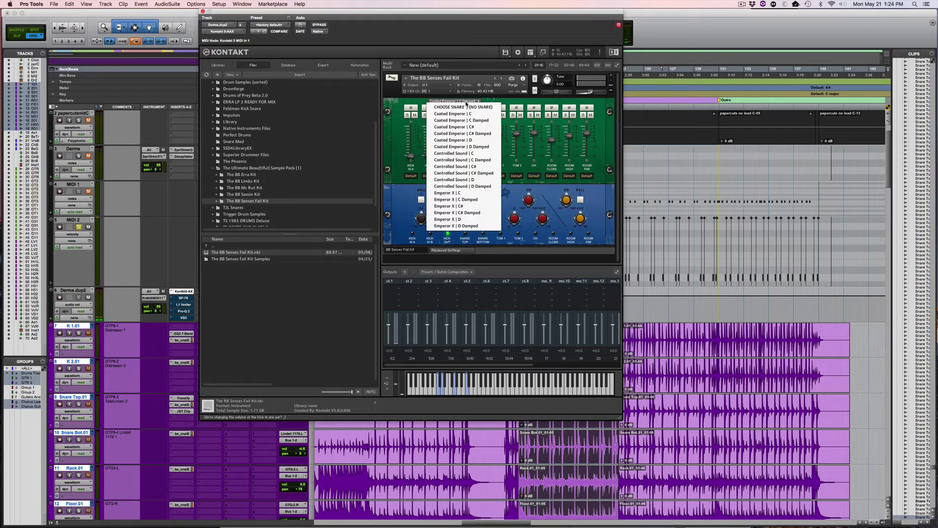
pyautogui.click(462, 153)
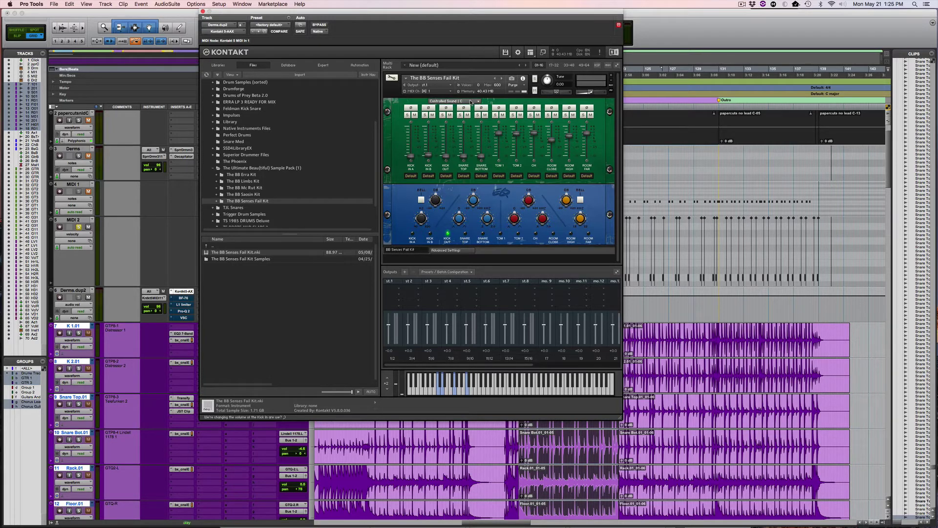
pyautogui.press('space')
pyautogui.click(459, 102)
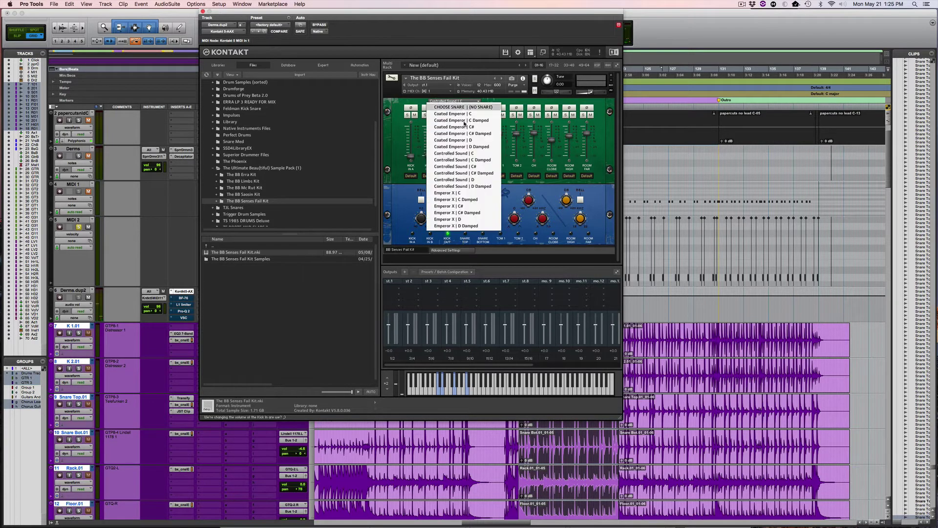
pyautogui.click(477, 161)
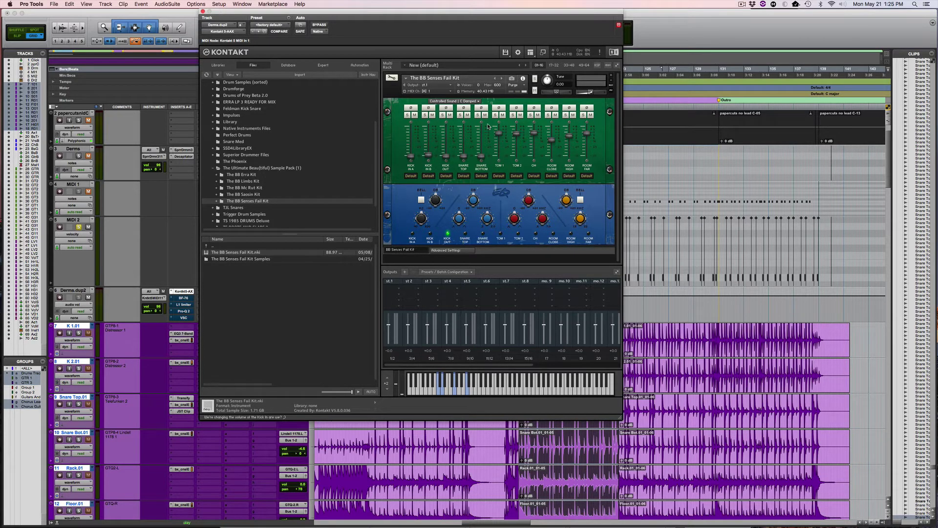
pyautogui.press('space')
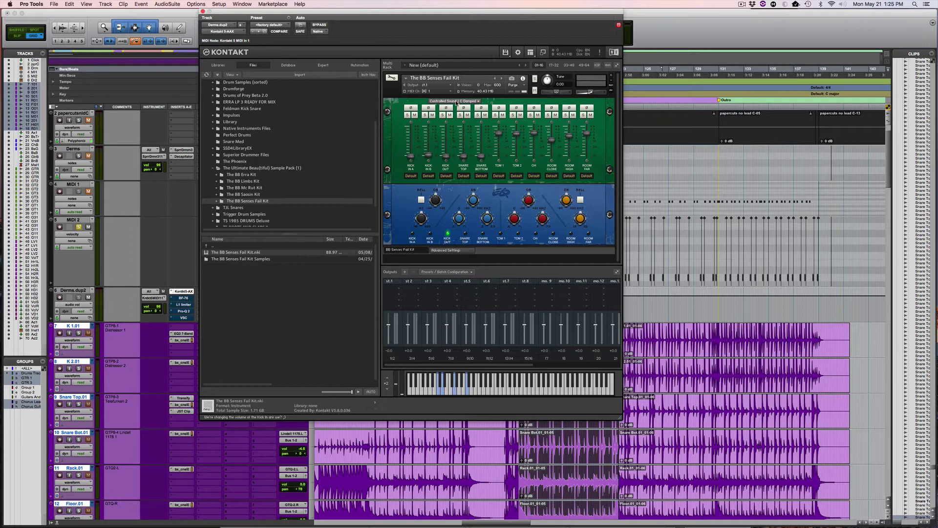
# Audition the Emperor X | C snare, followed by its Emperor X | C Damped version.
pyautogui.click(457, 102)
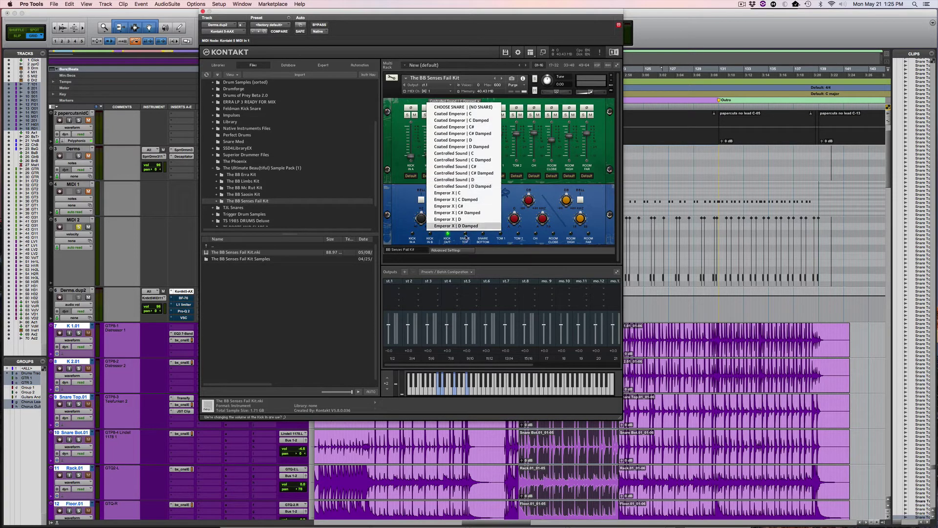
pyautogui.click(467, 194)
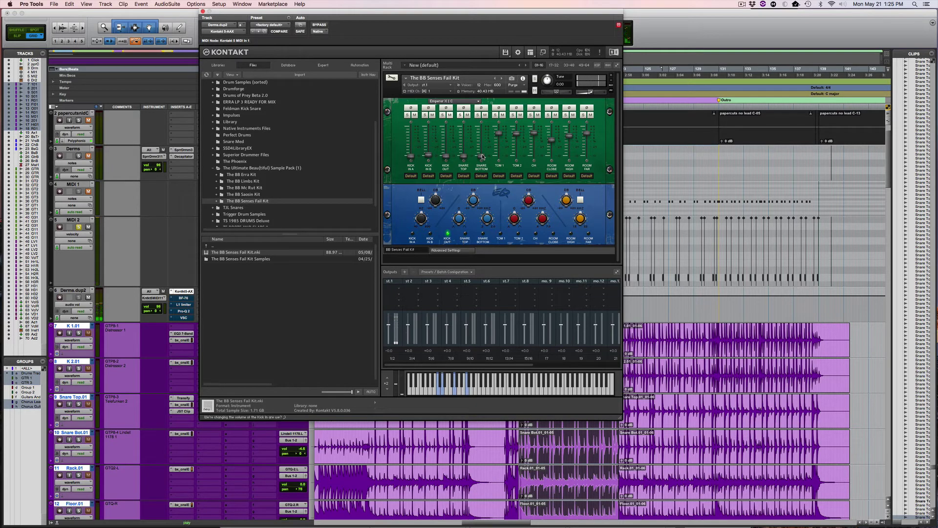
pyautogui.click(459, 102)
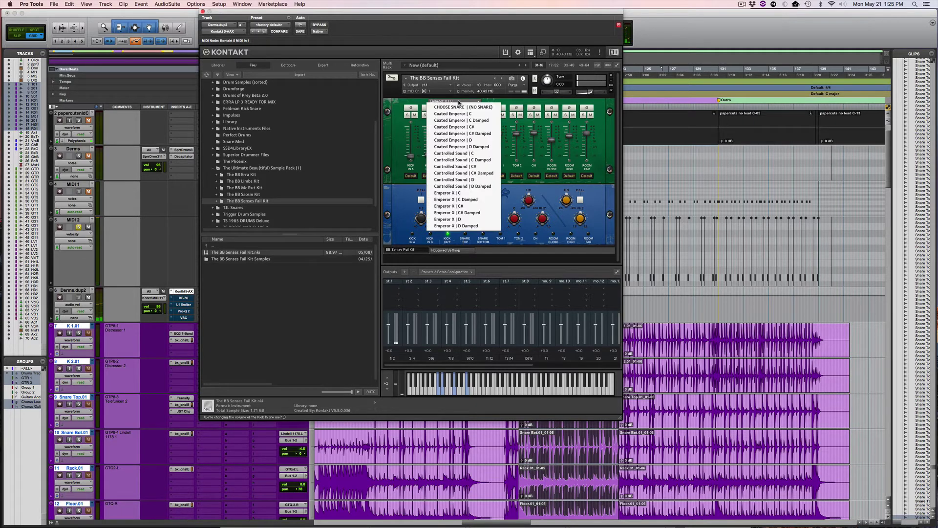
pyautogui.click(475, 200)
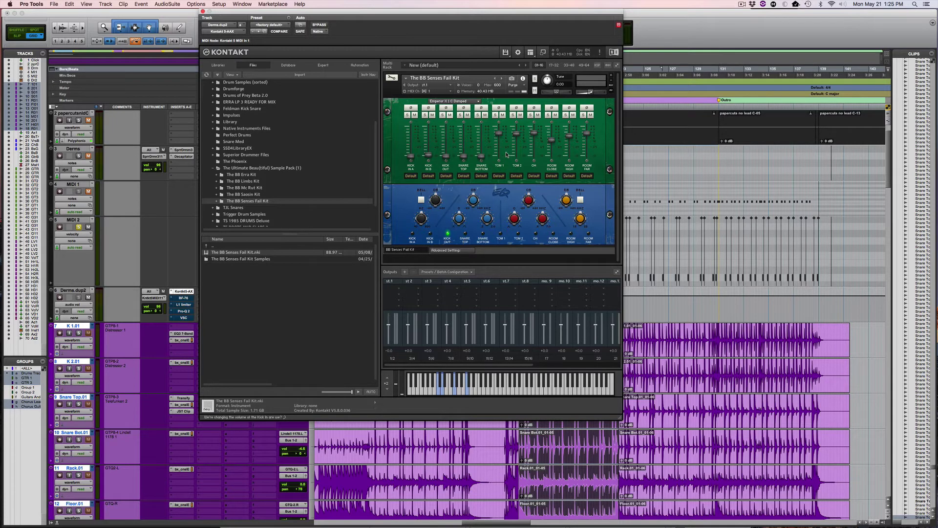
pyautogui.press('space')
# Solo the Snare Top.01 track and play the chorus, toggling the Derms.dup2 mute to compare the real snare with the sample.
pyautogui.click(79, 405)
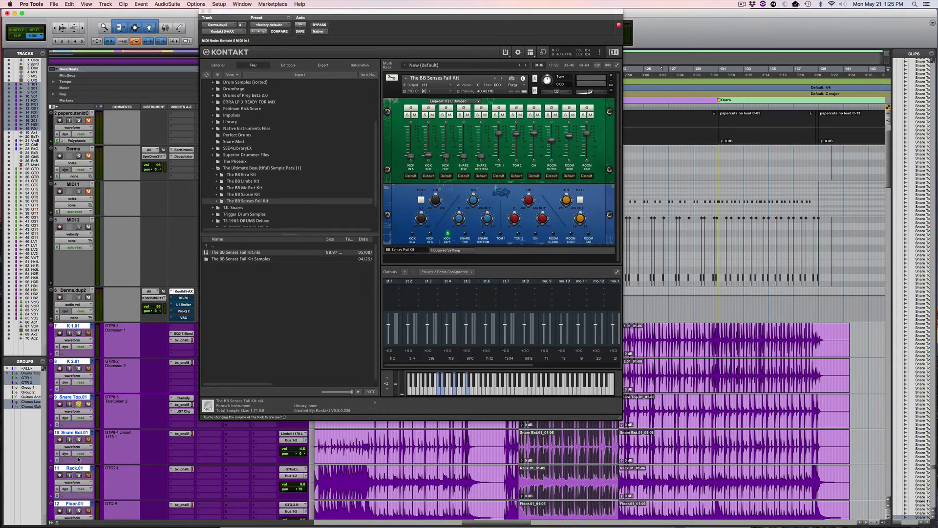
pyautogui.scroll(-2, 155, 470)
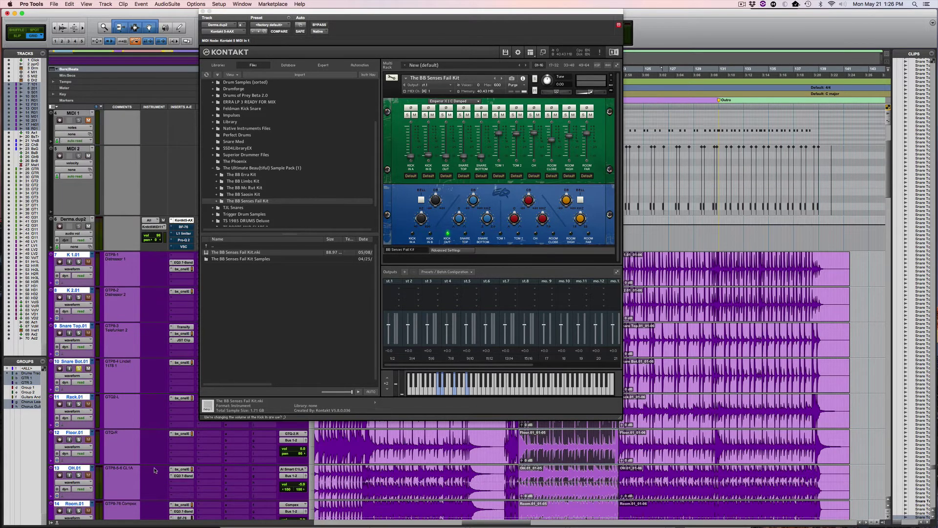
pyautogui.click(79, 297)
pyautogui.click(79, 333)
pyautogui.press('space')
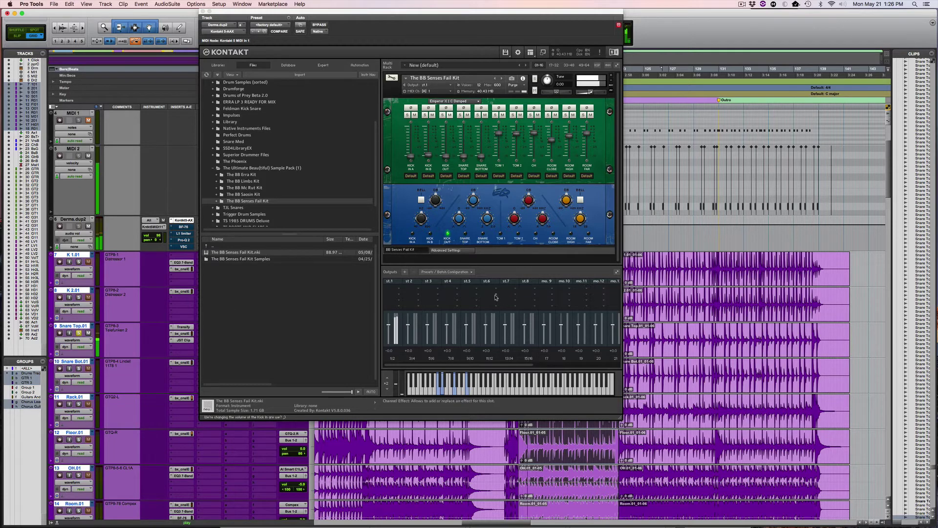
pyautogui.click(89, 226)
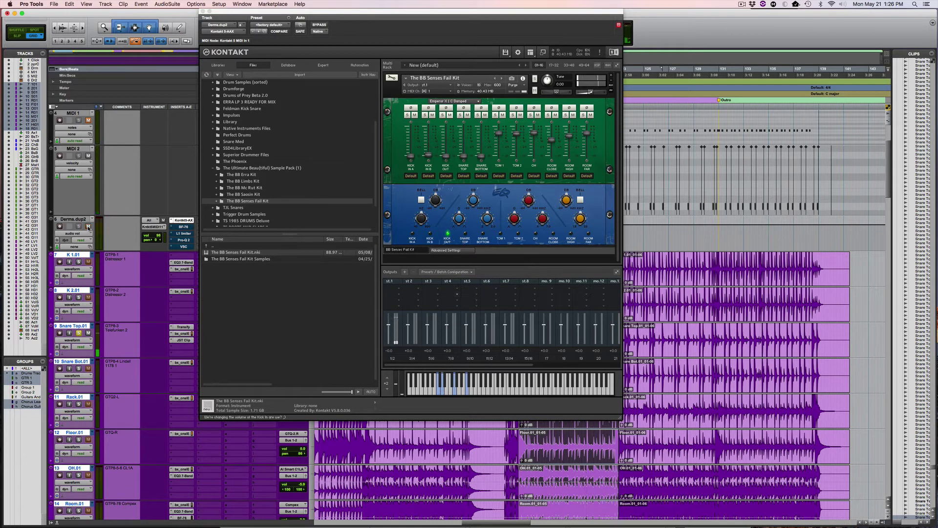
# Play the Emperor X | D Damped snare alongside Snare Top.01 and move the Kontakt window off the inserts and sends columns.
pyautogui.click(465, 102)
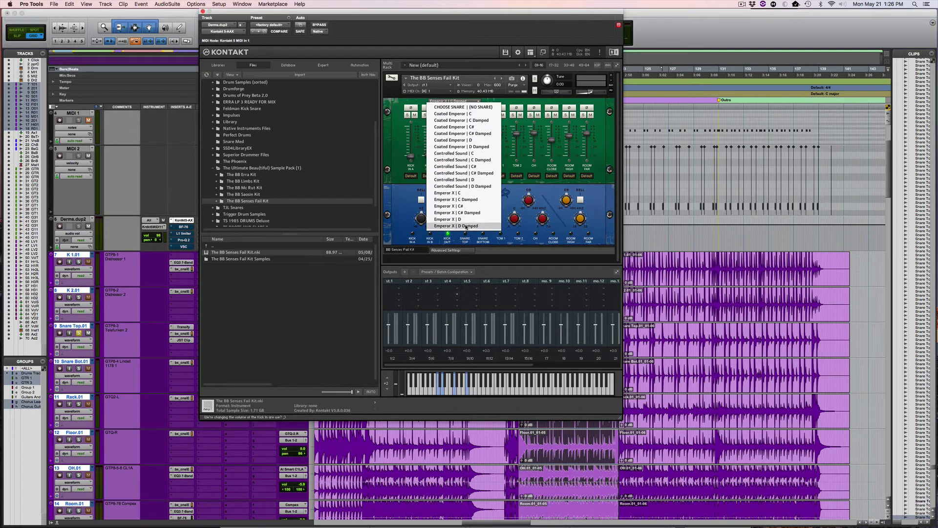
pyautogui.click(466, 226)
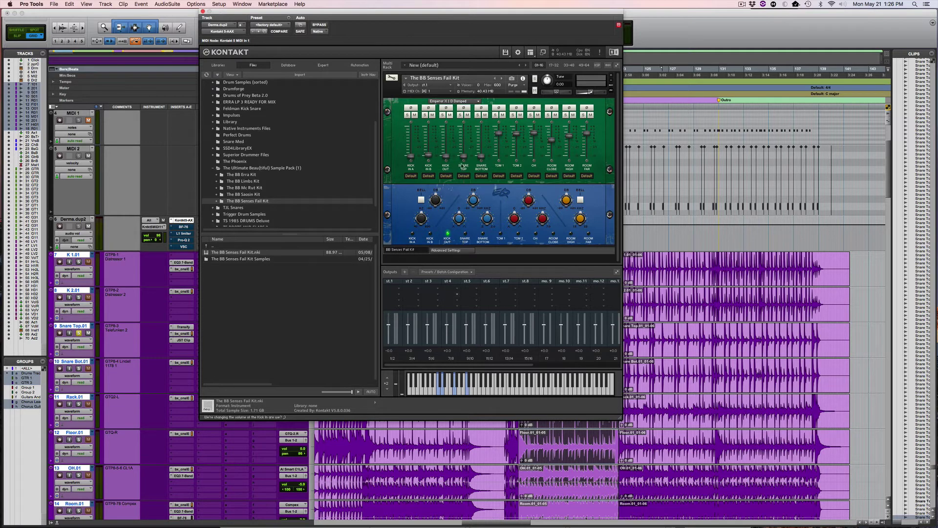
pyautogui.press('space')
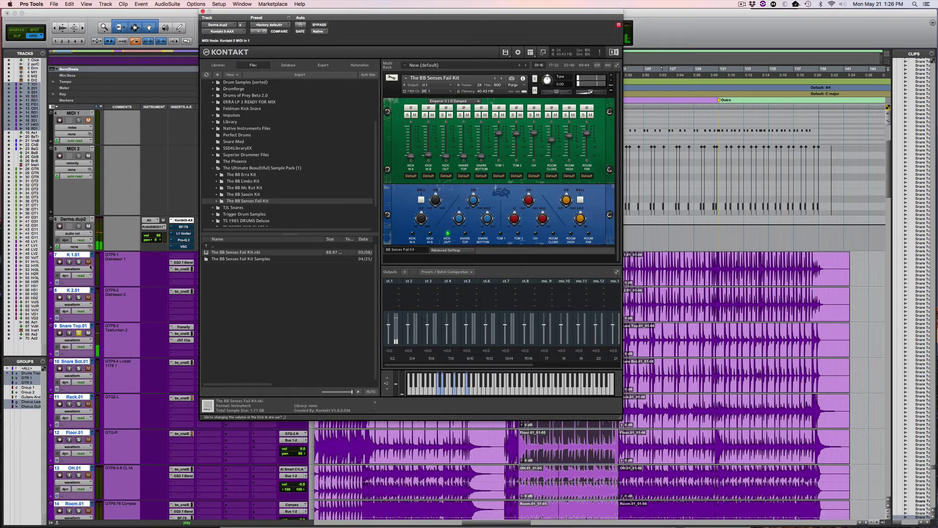
pyautogui.moveTo(284, 18); pyautogui.dragTo(445, 18)
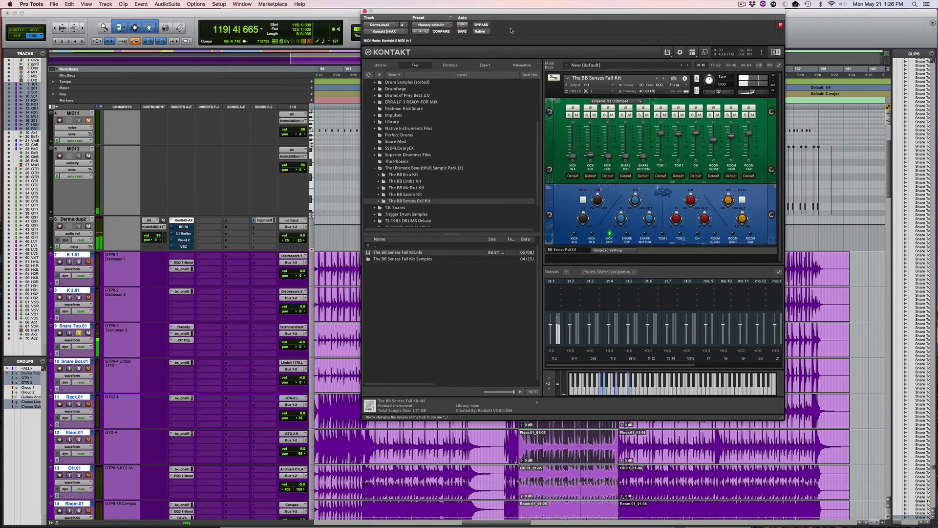
# Load the Emperor X | C# snare and audition it against the soloed Snare Top.01 track.
pyautogui.click(625, 102)
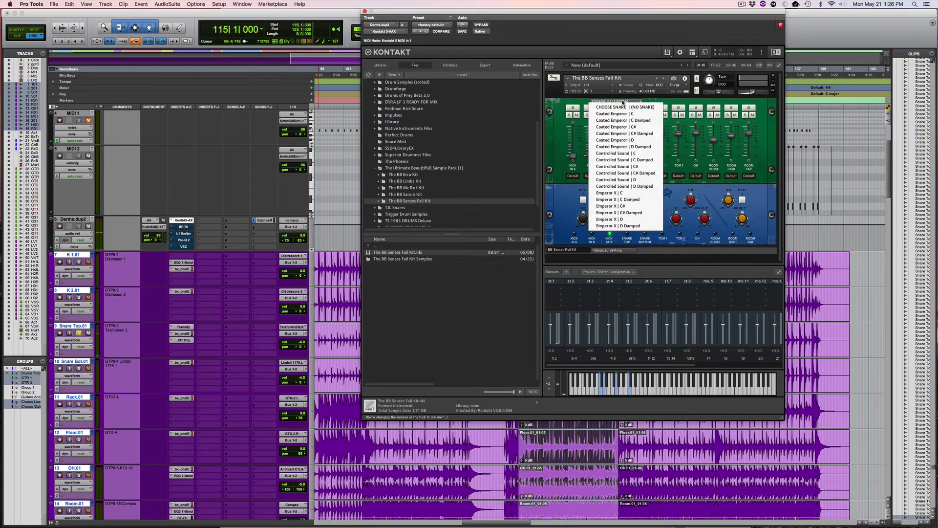
pyautogui.click(630, 207)
pyautogui.press('space')
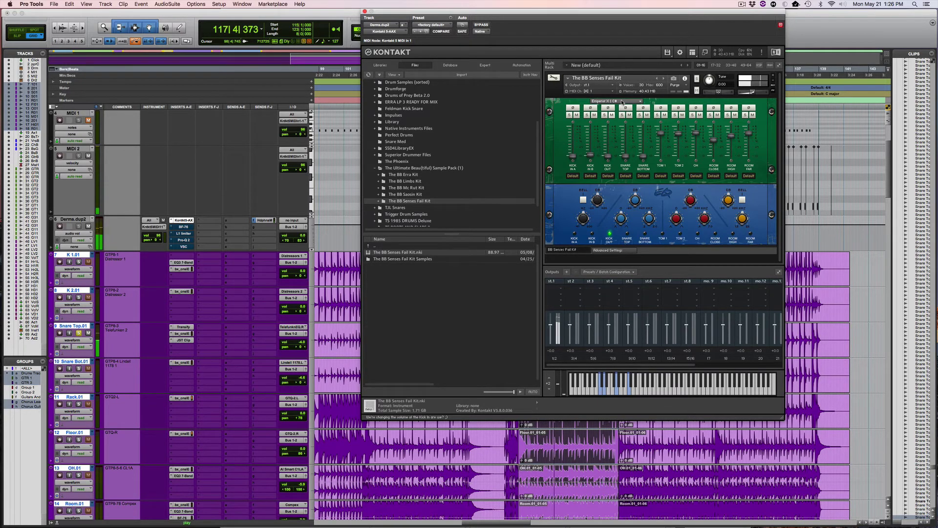
pyautogui.press('space')
# Load the Emperor X | C# Damped snare and audition it against the soloed Snare Top.01 track.
pyautogui.click(622, 101)
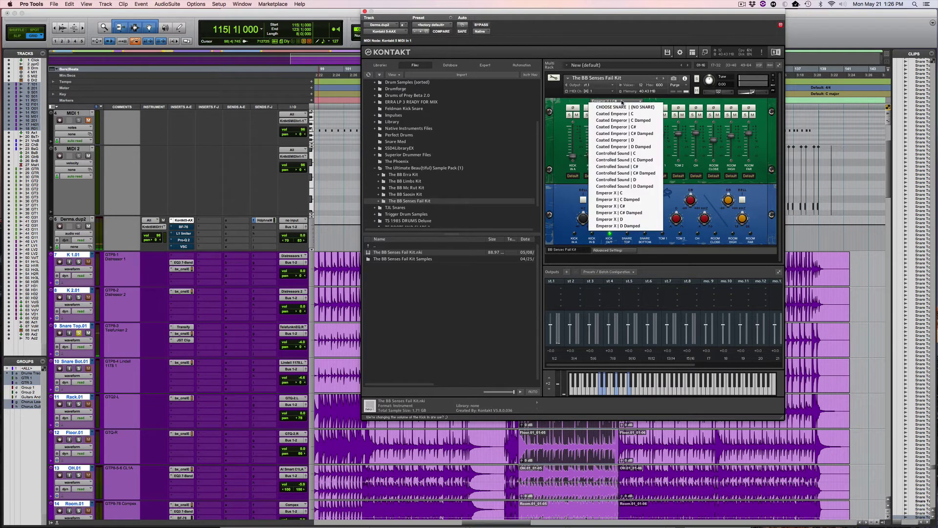
pyautogui.click(628, 213)
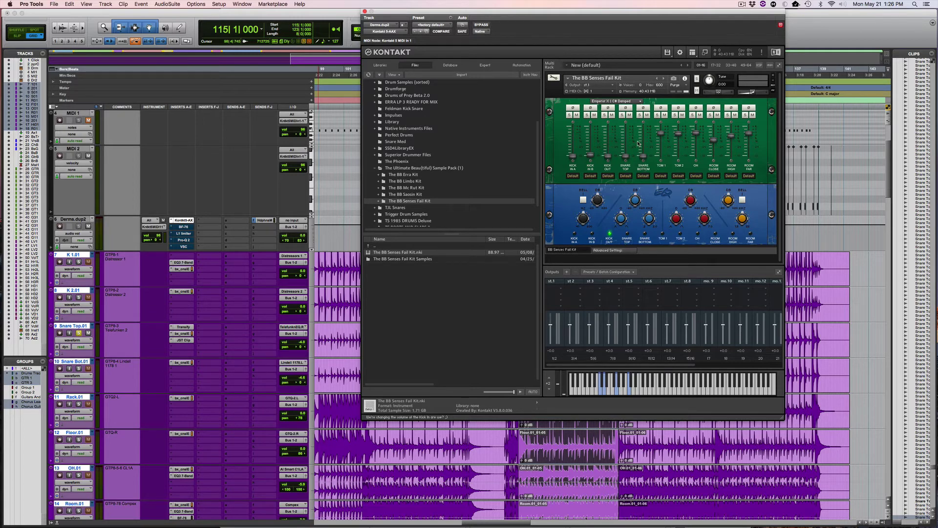
pyautogui.press('space')
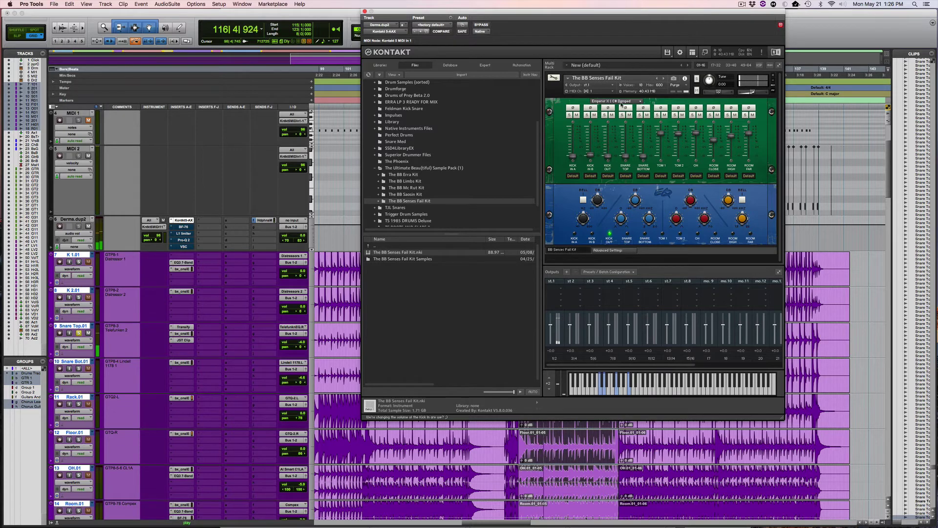
pyautogui.press('space')
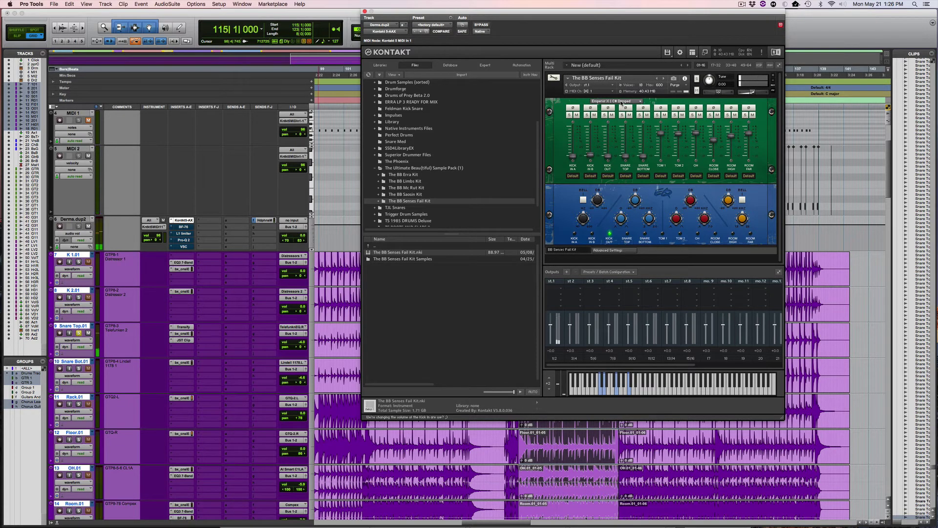
# Set the kit's snare back to Emperor X | D Damped.
pyautogui.click(621, 102)
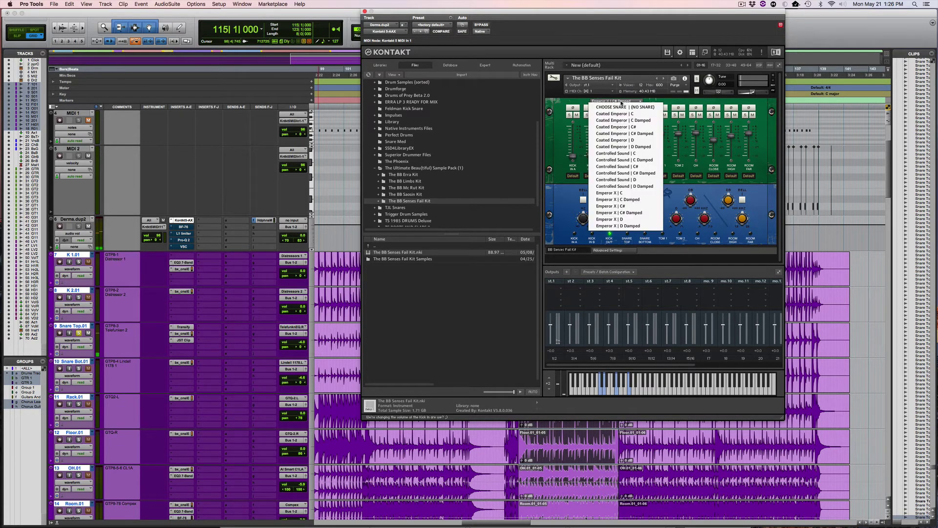
pyautogui.click(631, 227)
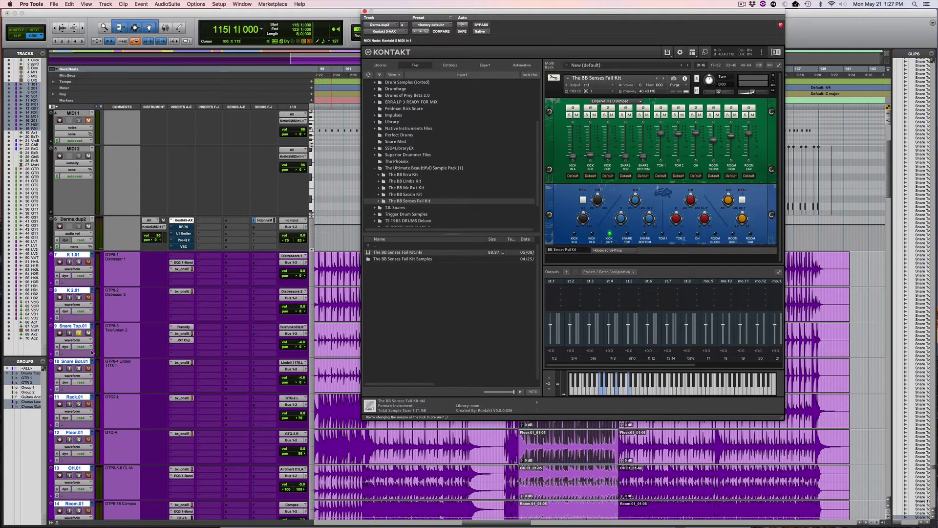
pyautogui.scroll(-3, 96, 463)
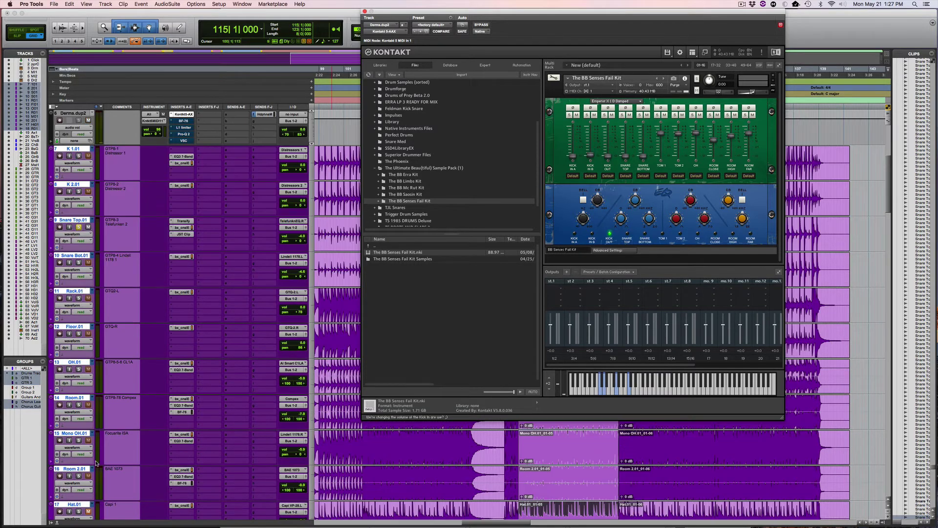
# Solo the grouped recorded drum tracks and compare playback with the Derms.dup2 sampled kit muted and unmuted.
pyautogui.click(79, 369)
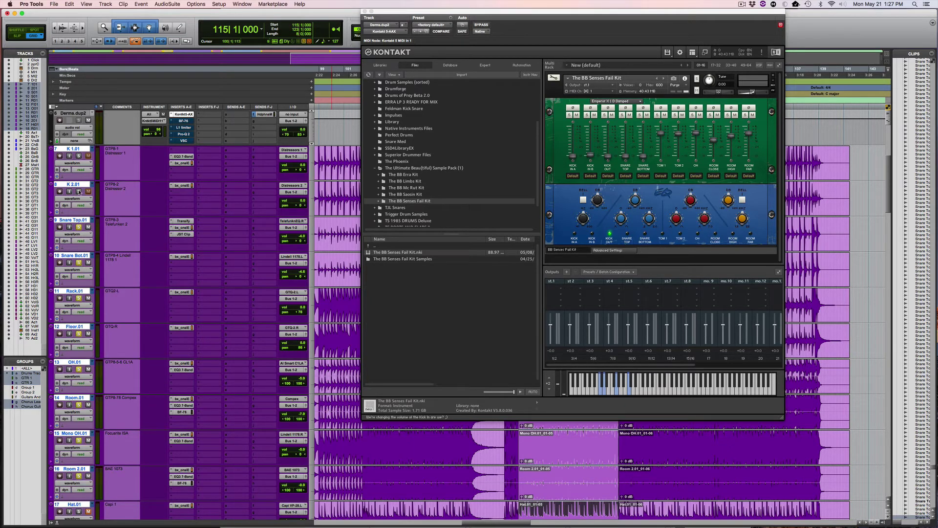
pyautogui.scroll(5, 243, 236)
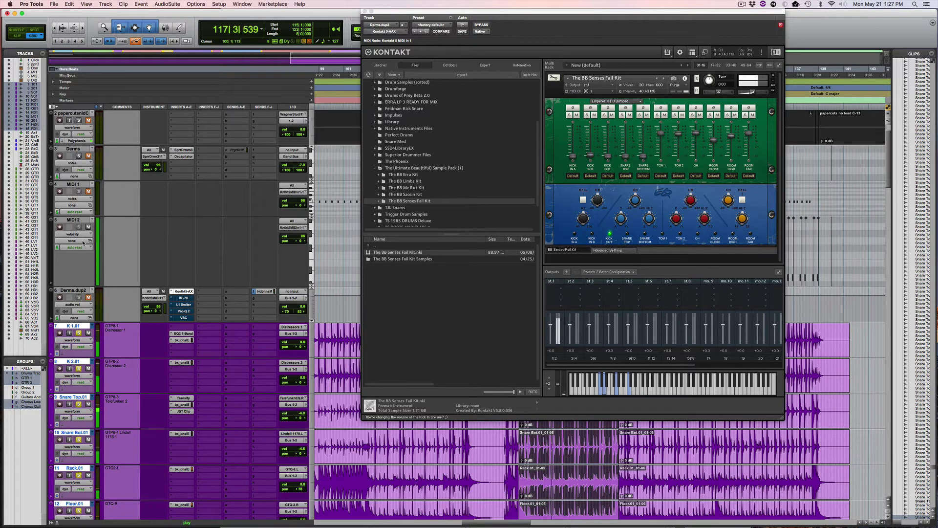
pyautogui.press('space')
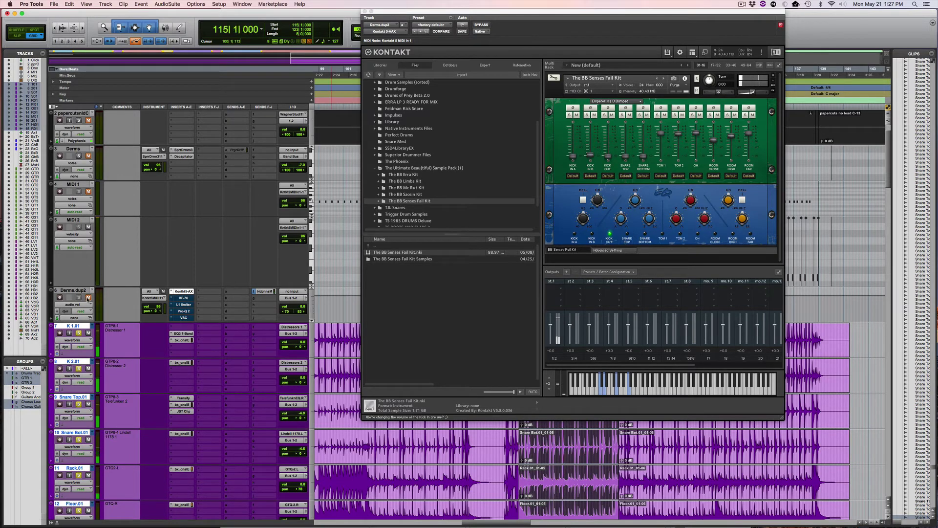
pyautogui.press('space')
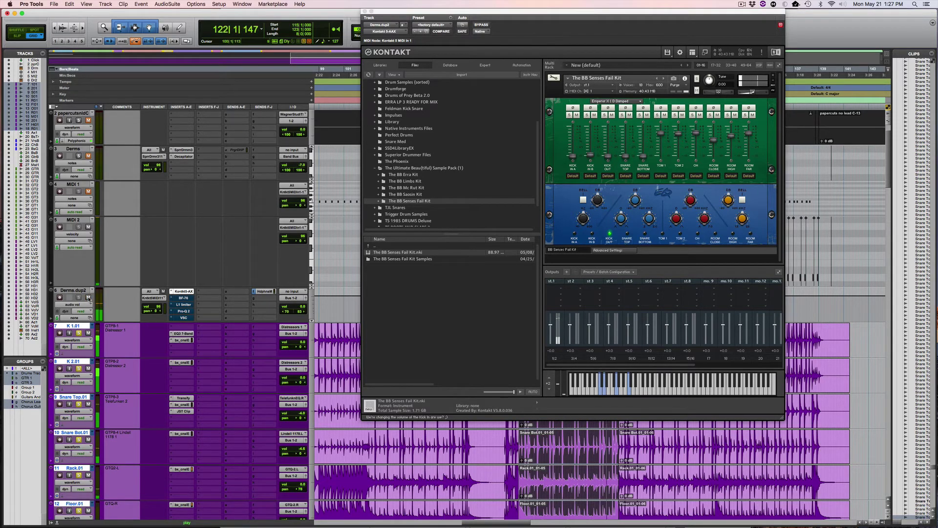
pyautogui.press('space')
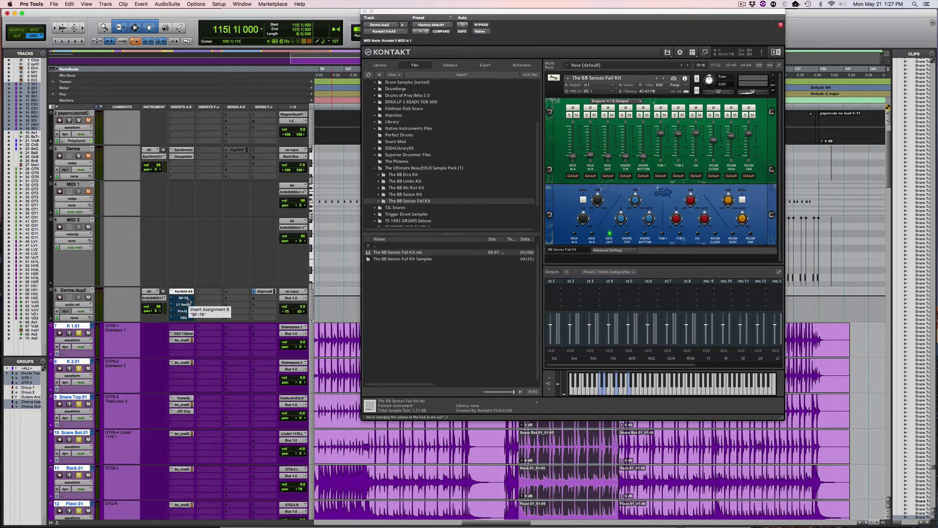
# Examine the BF-76, L1 limiter and Pro-Q 2 inserts on Derms.dup2 during playback, and close their plug-in windows.
pyautogui.click(188, 301)
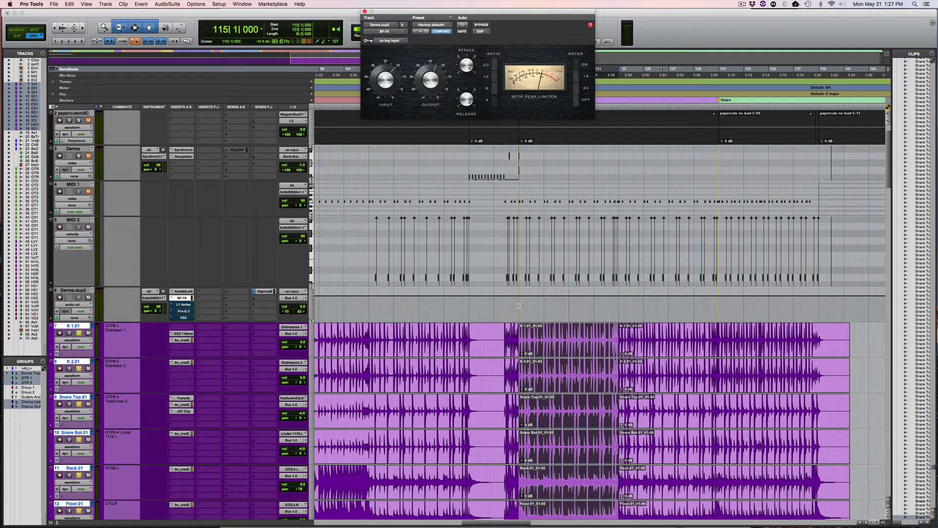
pyautogui.press('space')
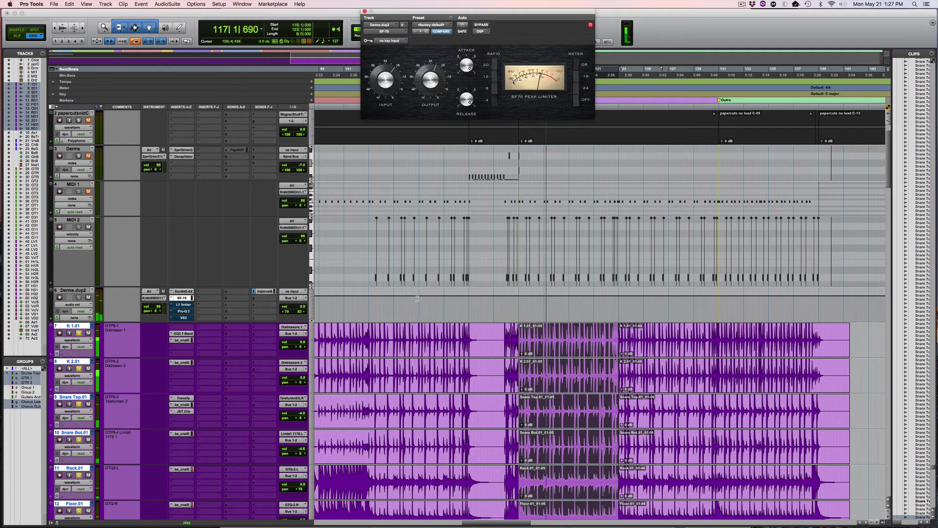
pyautogui.click(184, 305)
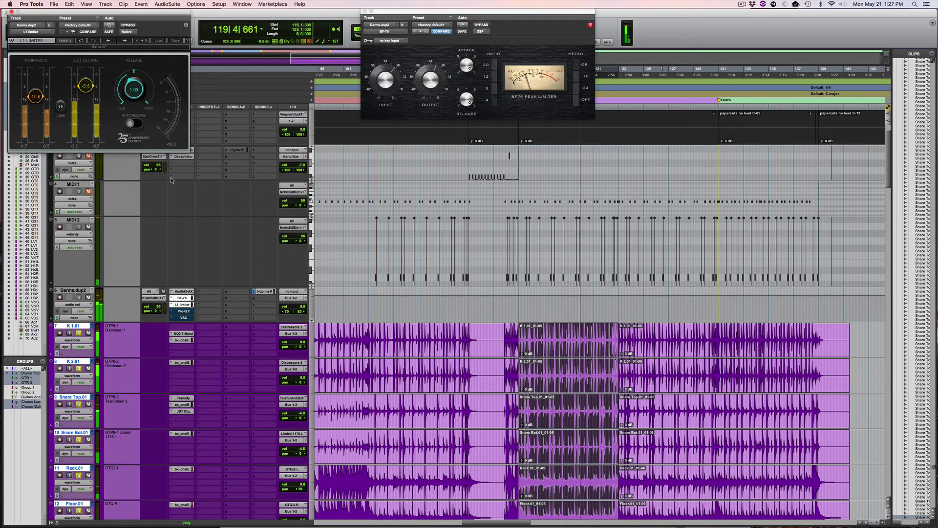
pyautogui.moveTo(102, 11); pyautogui.dragTo(263, 32)
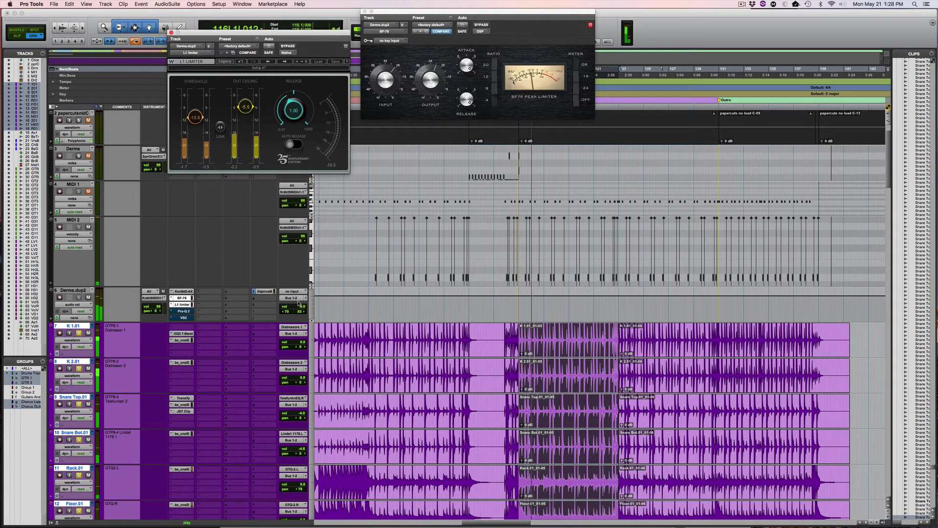
pyautogui.click(184, 311)
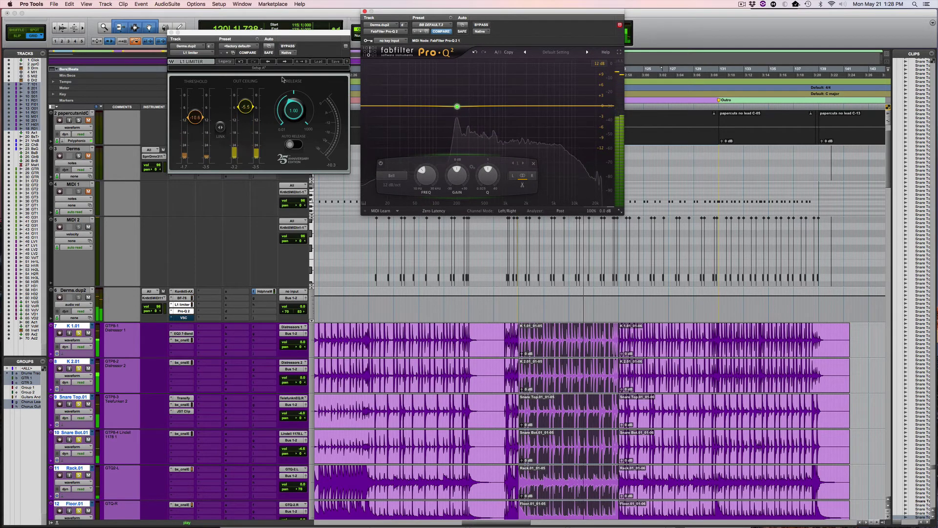
pyautogui.click(183, 298)
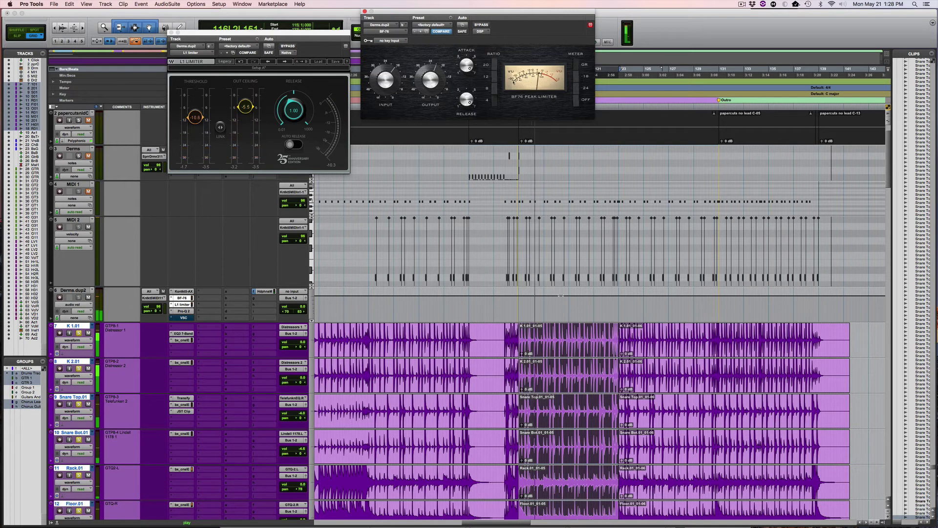
pyautogui.click(561, 296)
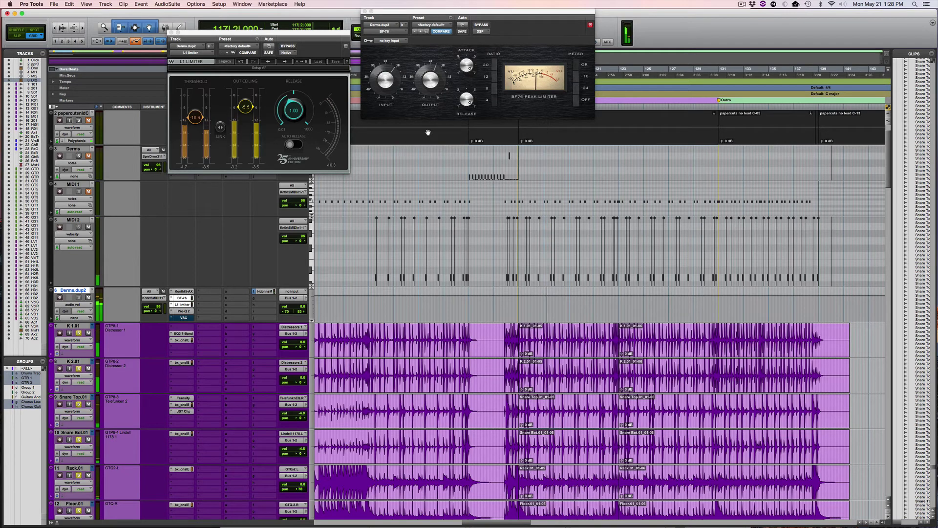
pyautogui.click(365, 11)
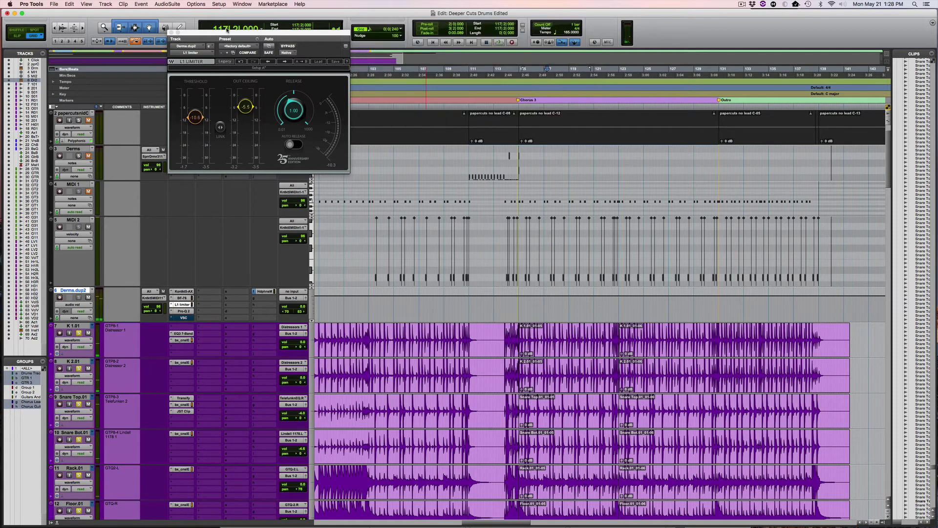
pyautogui.click(171, 32)
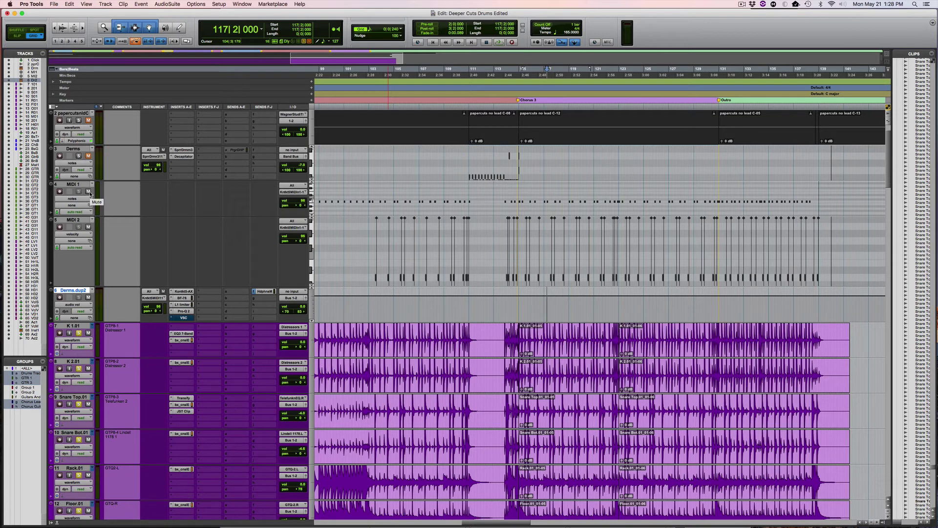
# Compare playback of the drums from 117|2|000 with the MIDI 1 track unmuted and muted.
pyautogui.press('space')
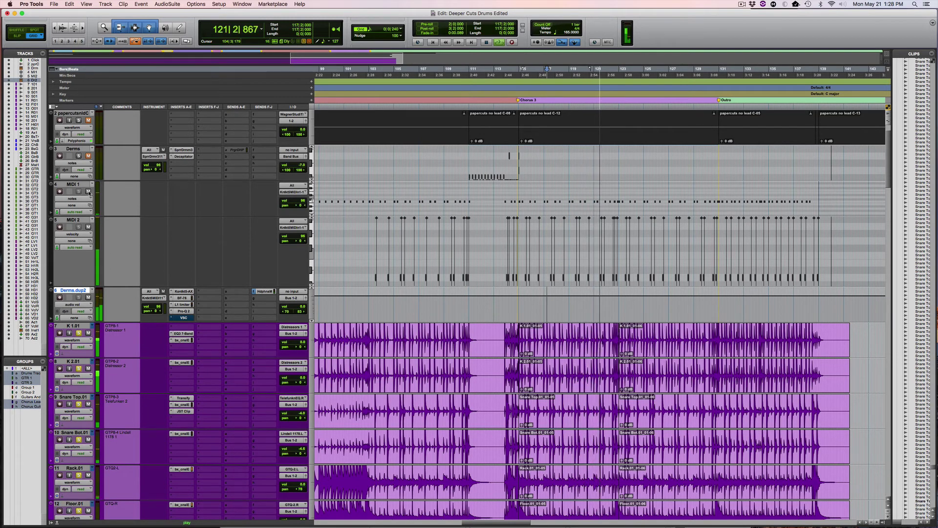
pyautogui.press('space')
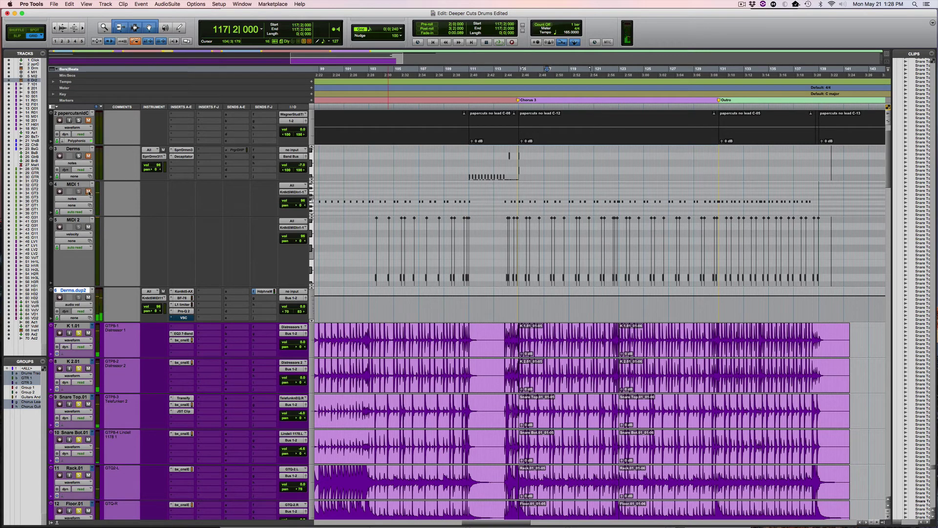
pyautogui.press('space')
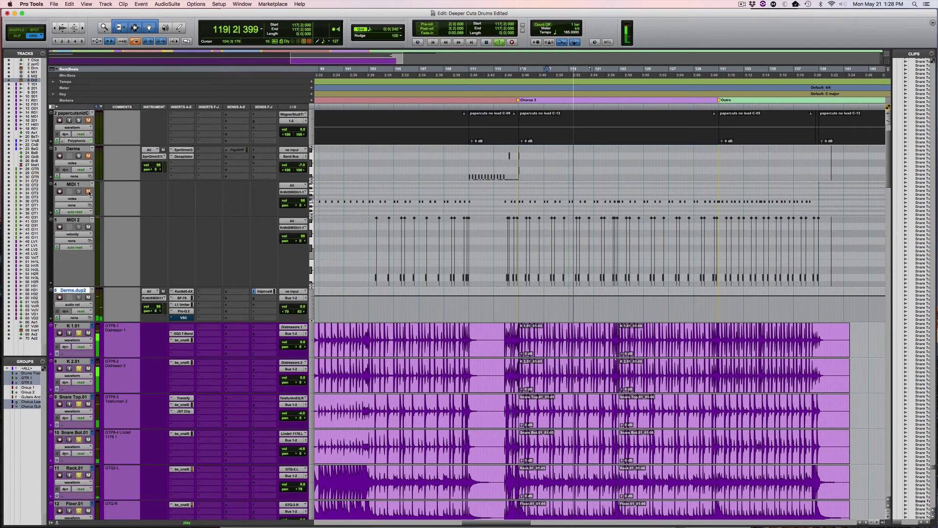
pyautogui.press('space')
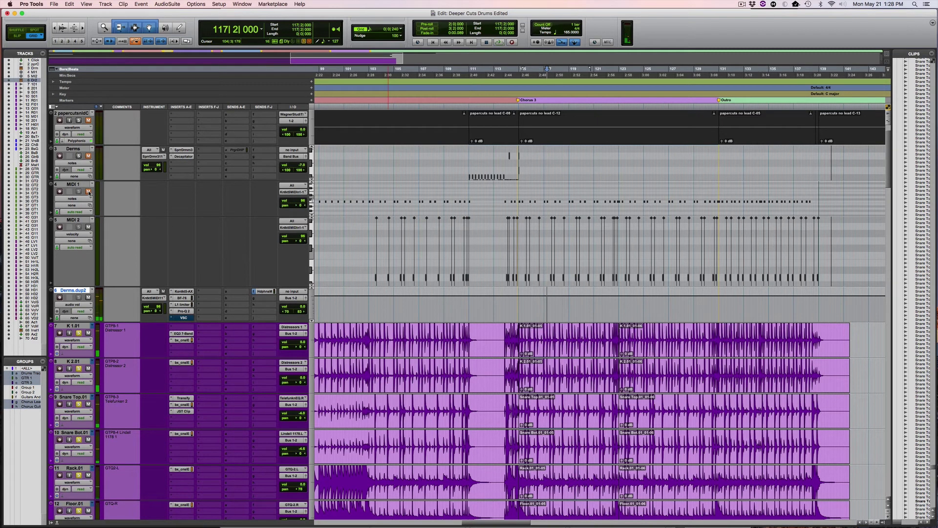
pyautogui.press('space')
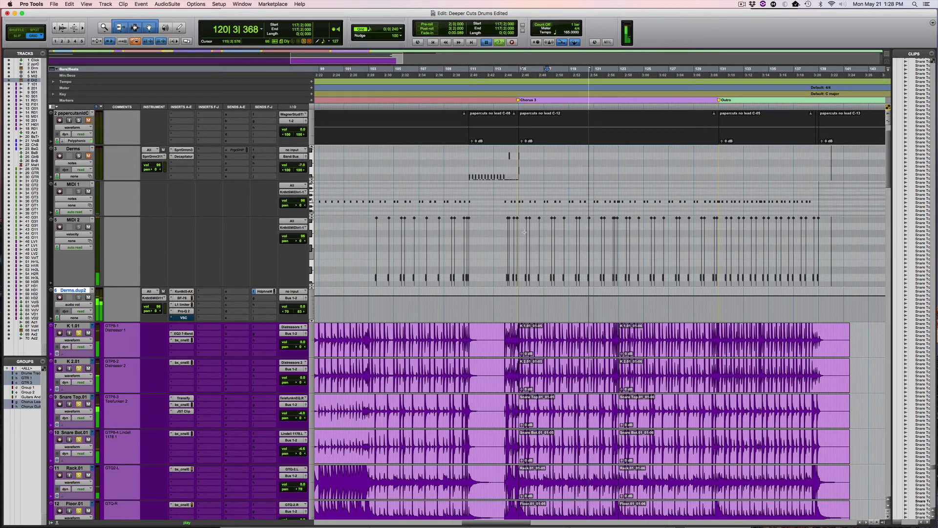
pyautogui.press('space')
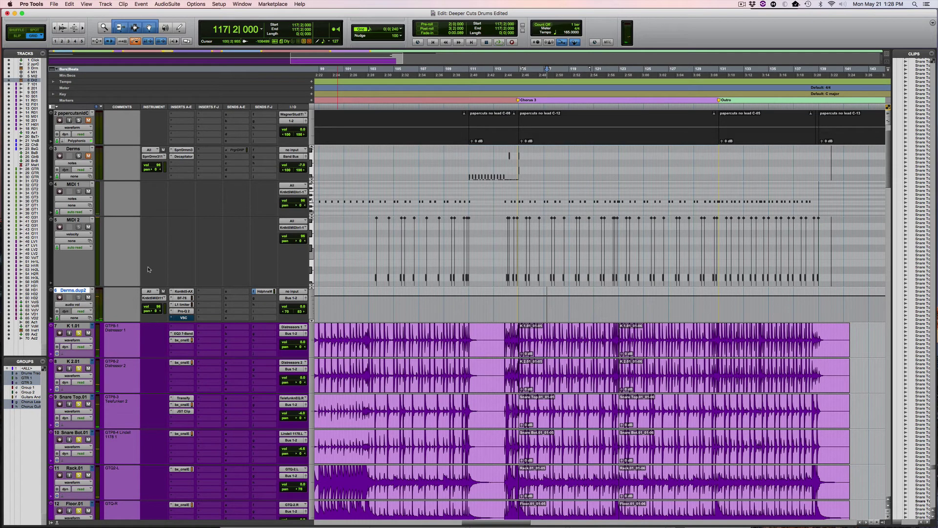
# Reopen Kontakt, glance at the kit's Advanced Settings, and audition its Room Far channel soloed with the Derms.dup2 track soloed.
pyautogui.click(183, 292)
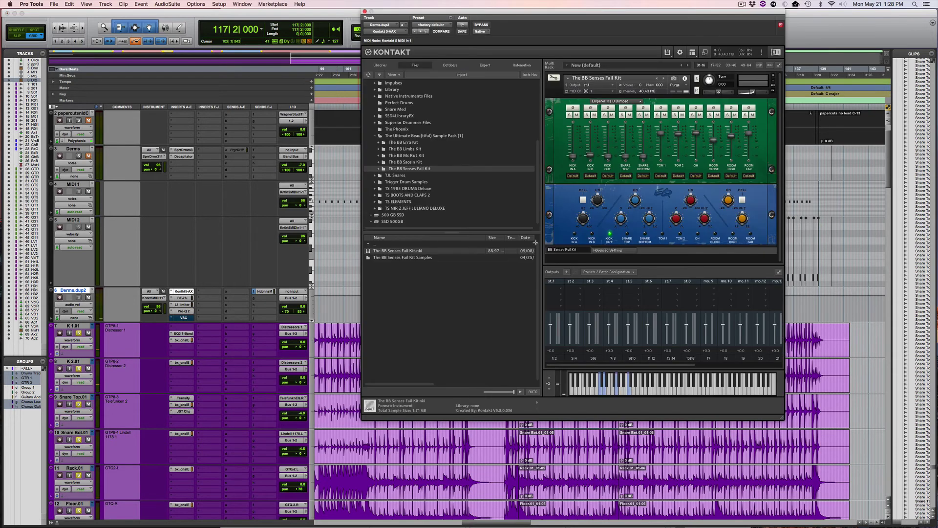
pyautogui.click(616, 250)
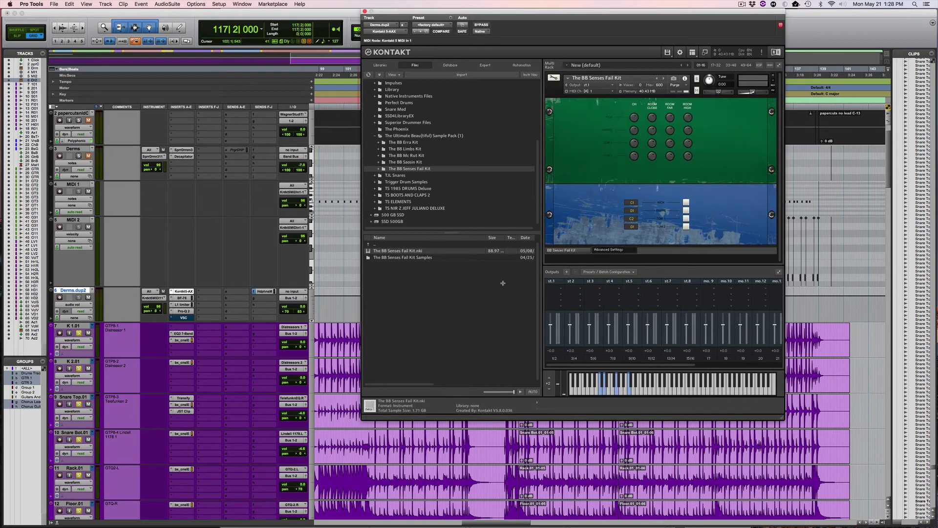
pyautogui.click(578, 250)
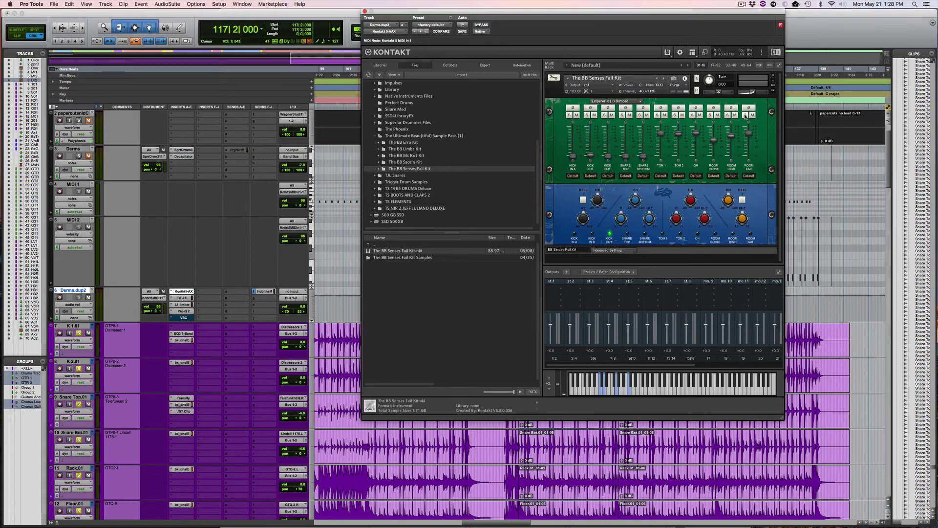
pyautogui.click(81, 297)
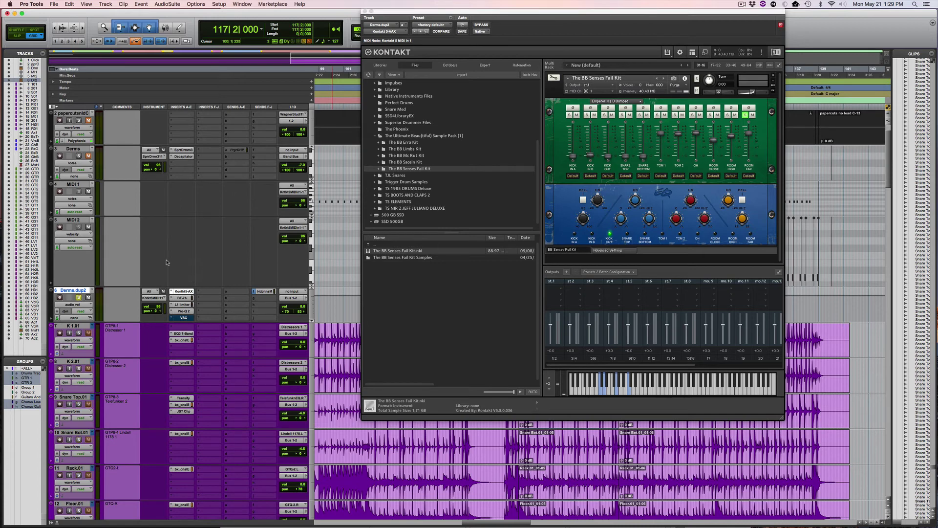
pyautogui.press('space')
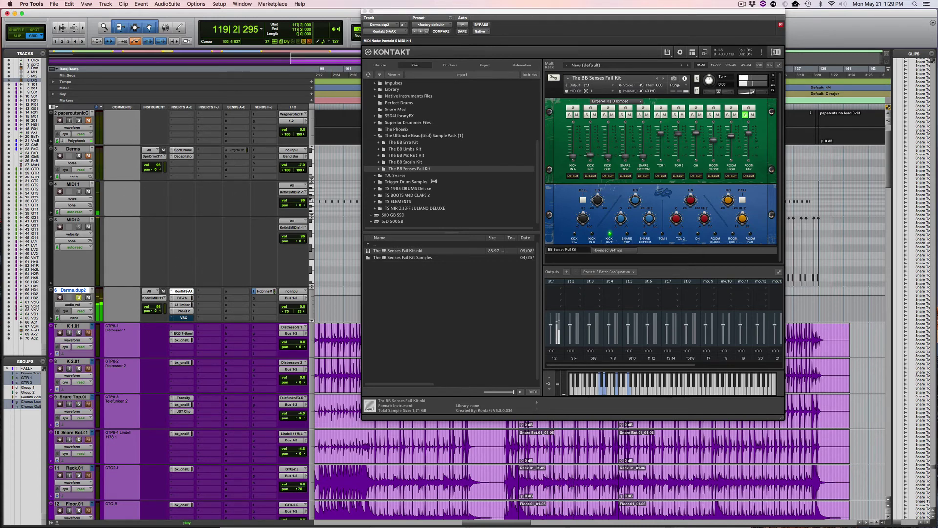
# Adjust the Room High knobs in the kit's Advanced Settings and audition the changes on the soloed Derms.dup2 track.
pyautogui.click(624, 251)
pyautogui.press('space')
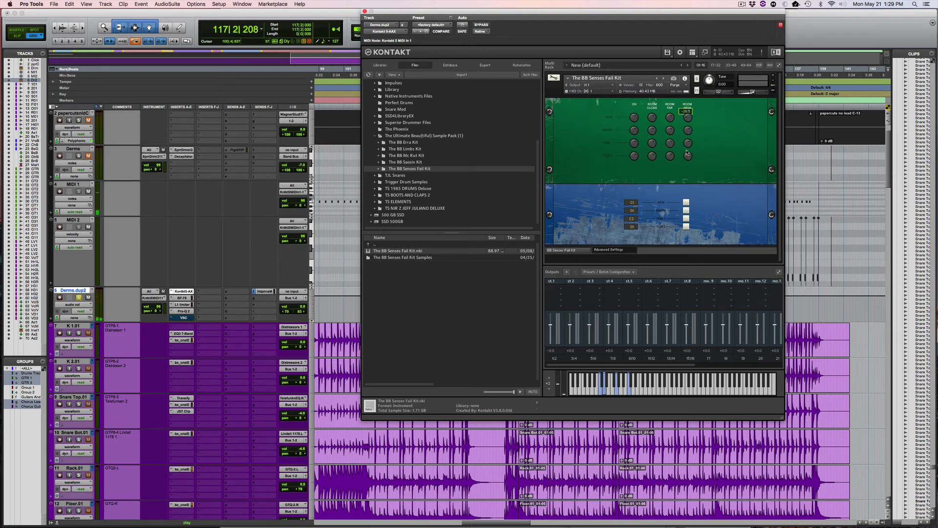
pyautogui.press('space')
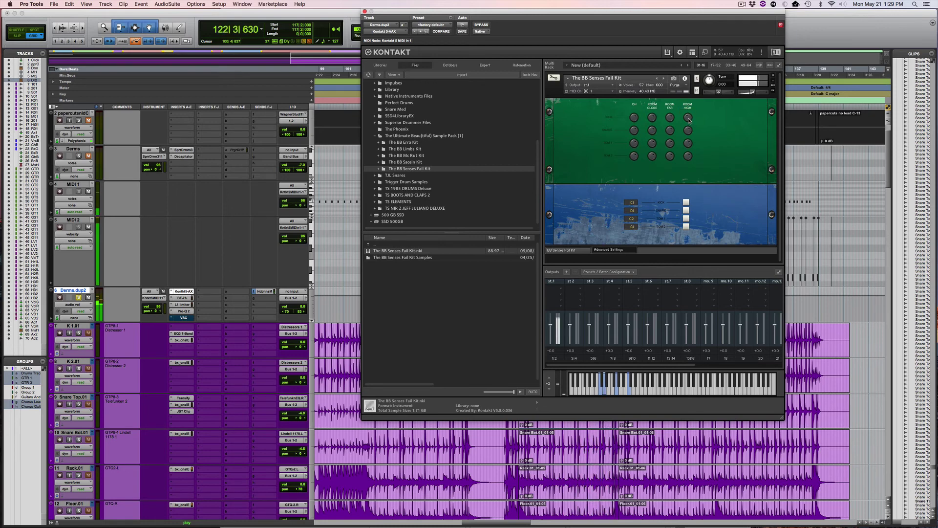
pyautogui.press('space')
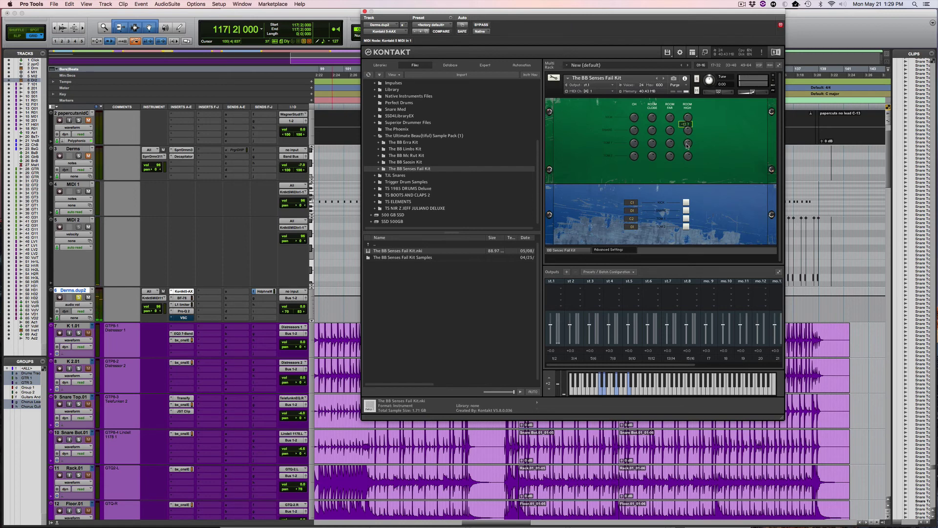
pyautogui.moveTo(689, 130)
pyautogui.mouseDown()
pyautogui.moveTo(690, 170)
pyautogui.moveTo(687, 128)
pyautogui.mouseUp()
pyautogui.press('space')
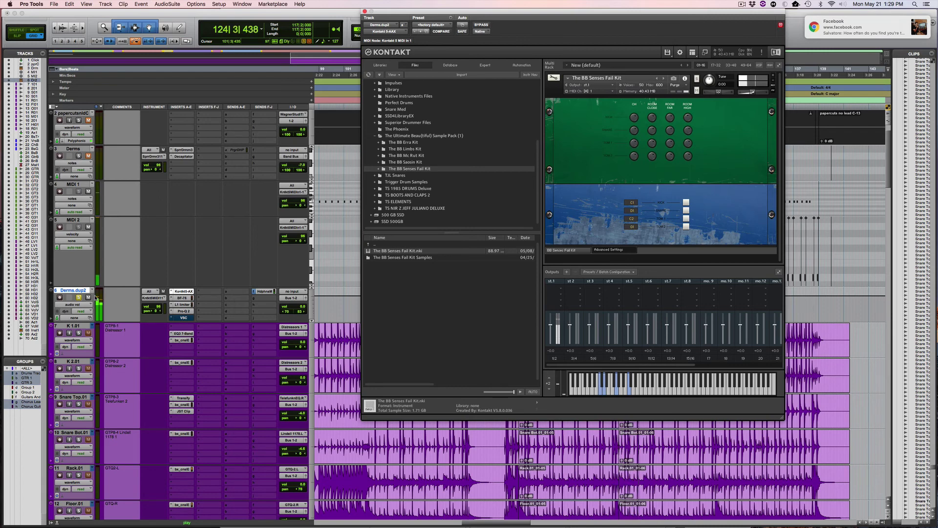
pyautogui.press('space')
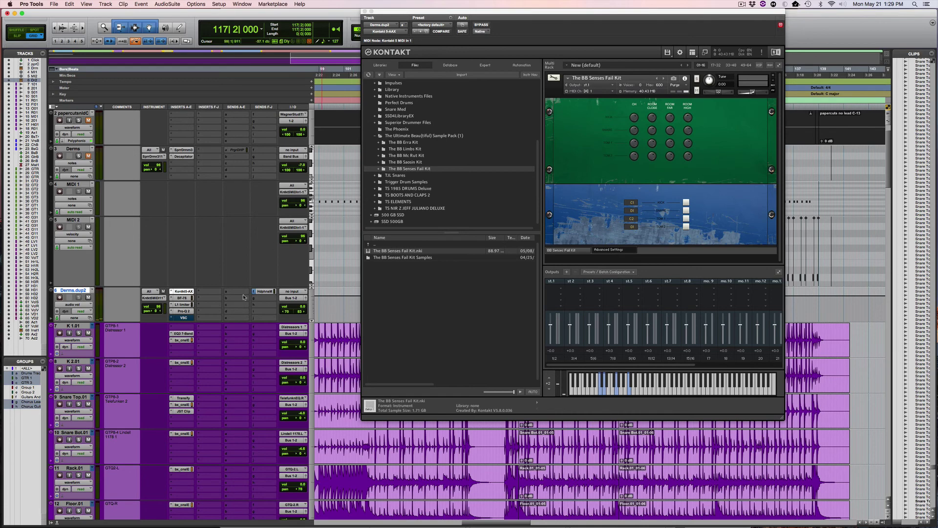
# Play the sampled kit with the recorded drums, close Kontakt, and compare playback with Derms.dup2 muted.
pyautogui.press('space')
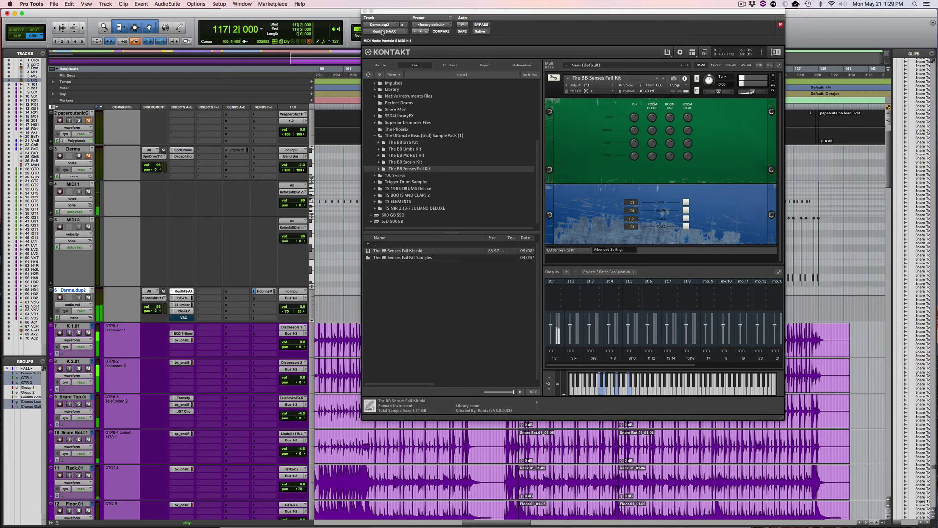
pyautogui.click(364, 11)
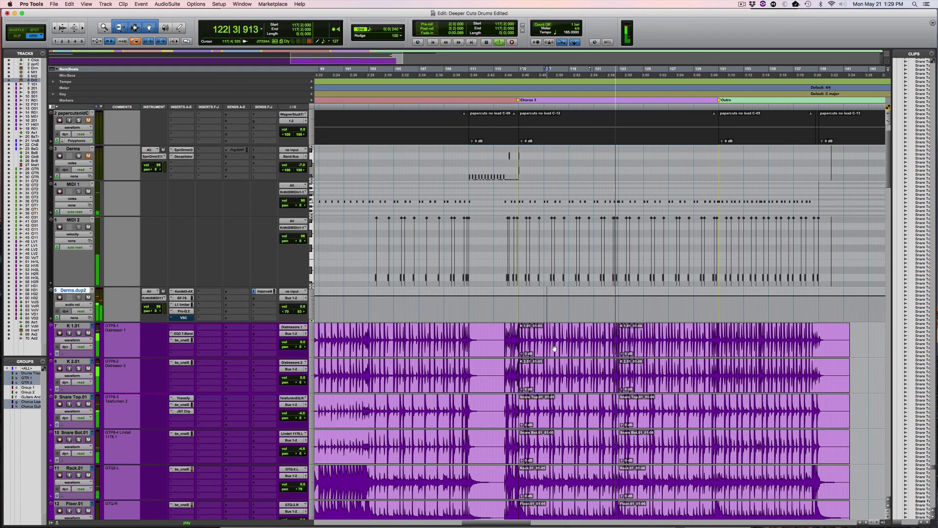
pyautogui.click(88, 298)
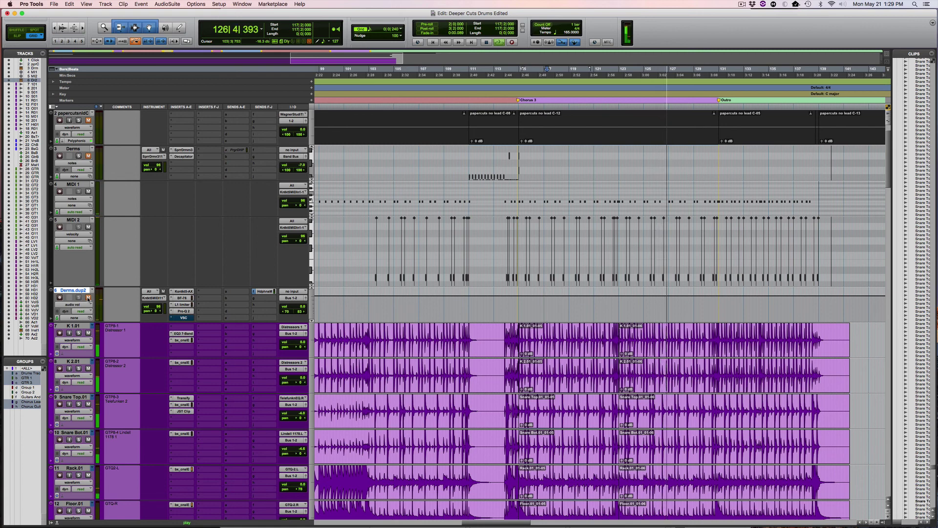
pyautogui.press('space')
pyautogui.click(552, 332)
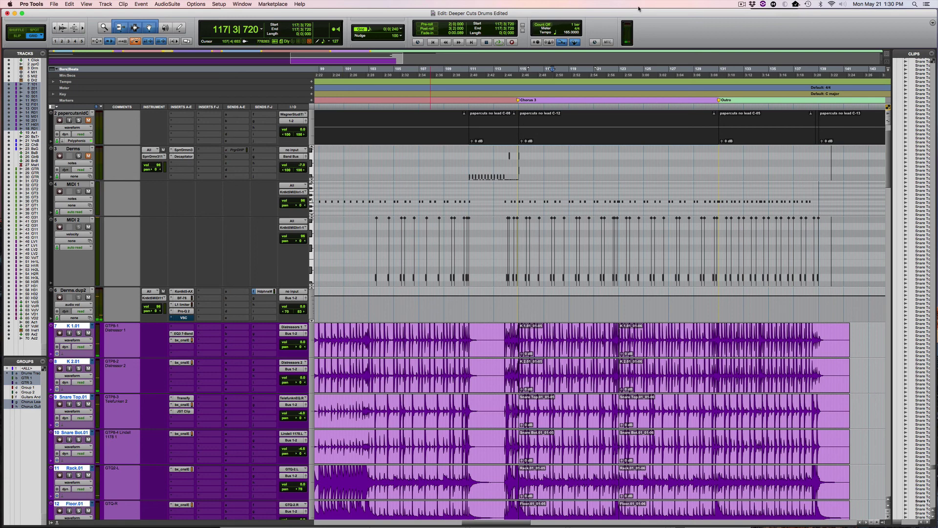
pyautogui.click(742, 5)
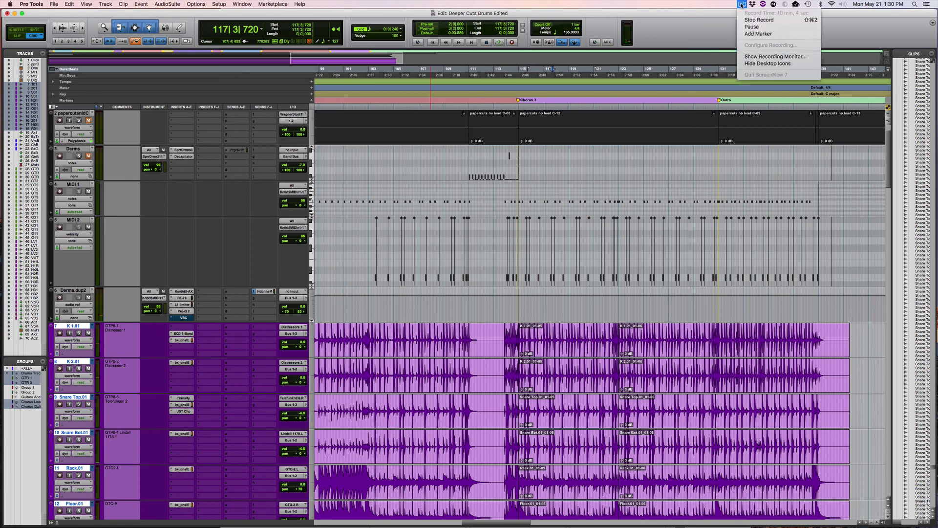